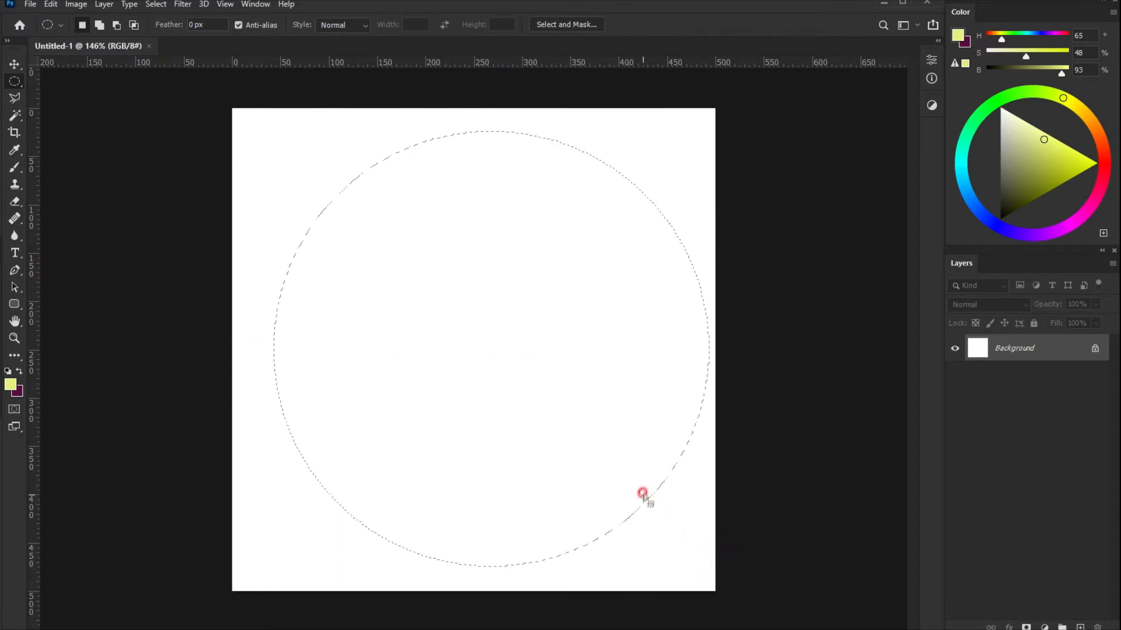
Nudge the circular selection about 13 px to the left so it sits closer to the canvas's horizontal centre.
{"action": "key", "text": "Left"}
{"action": "key", "text": "Left"}
{"action": "key", "text": "Left"}
{"action": "key", "text": "Left"}
{"action": "key", "text": "Left"}
{"action": "key", "text": "Left"}
{"action": "key", "text": "Left"}
{"action": "key", "text": "Left"}
{"action": "key", "text": "Left"}
{"action": "key", "text": "Left"}
{"action": "key", "text": "Left"}
{"action": "key", "text": "Left"}
{"action": "key", "text": "Left"}
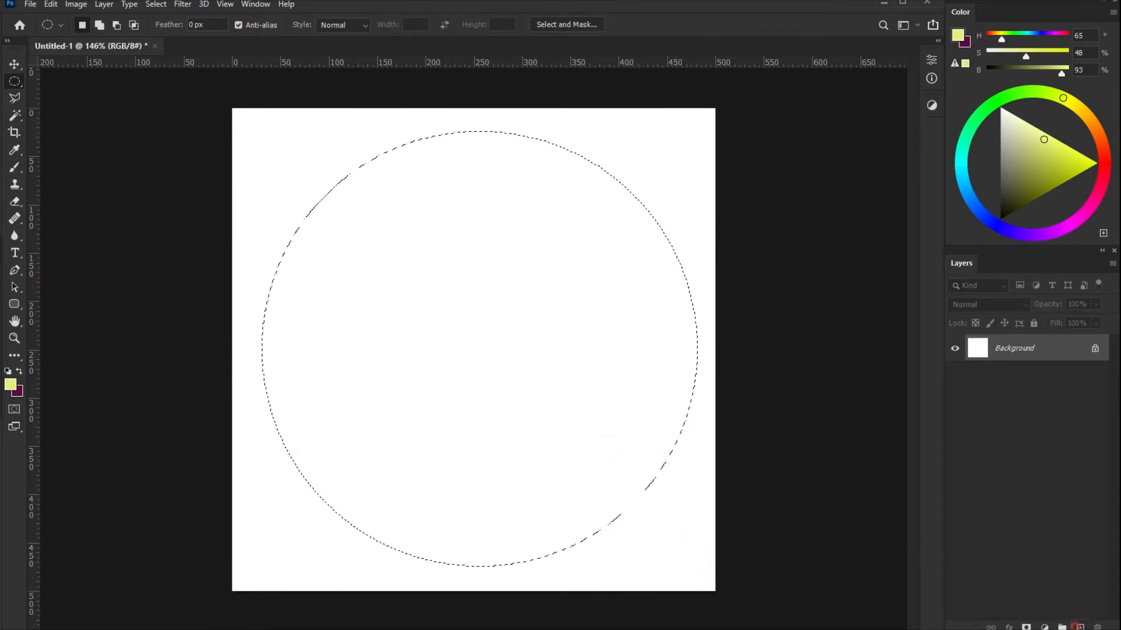
Fill the circular selection with the pale yellow-green foreground colour on a new layer and deselect it.
{"action": "left_click", "coordinate": [1079, 627]}
{"action": "key", "text": "alt+BackSpace"}
{"action": "left_click", "coordinate": [622, 547]}
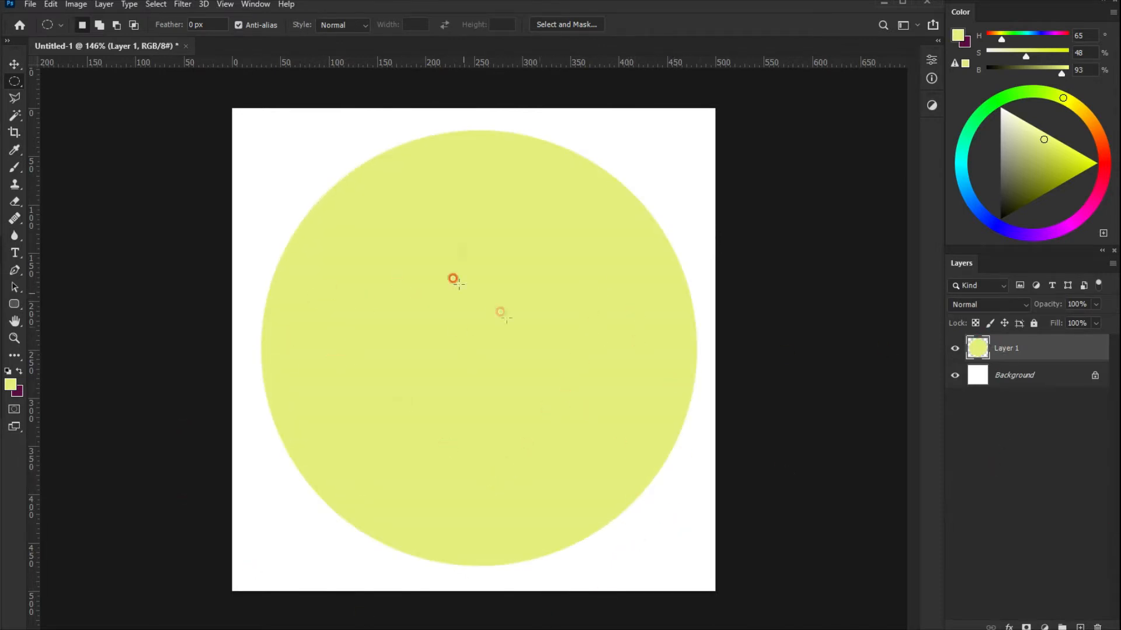
Add a Gradient Overlay effect to the circle on Layer 1.
{"action": "right_click", "coordinate": [1005, 348]}
{"action": "left_click", "coordinate": [868, 112]}
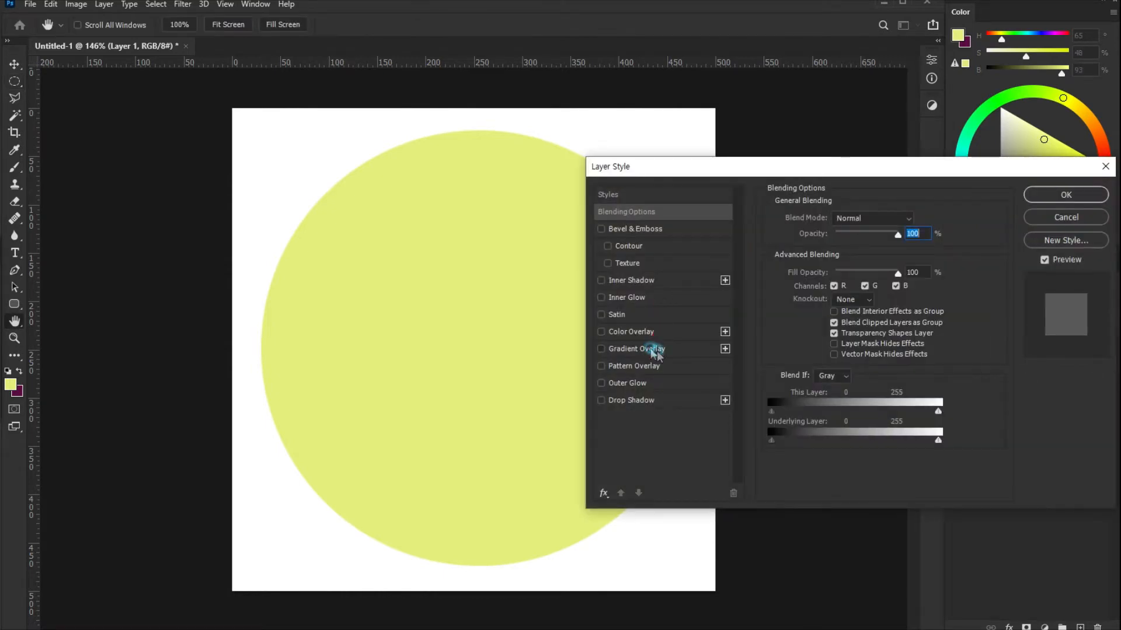
{"action": "left_click", "coordinate": [650, 350]}
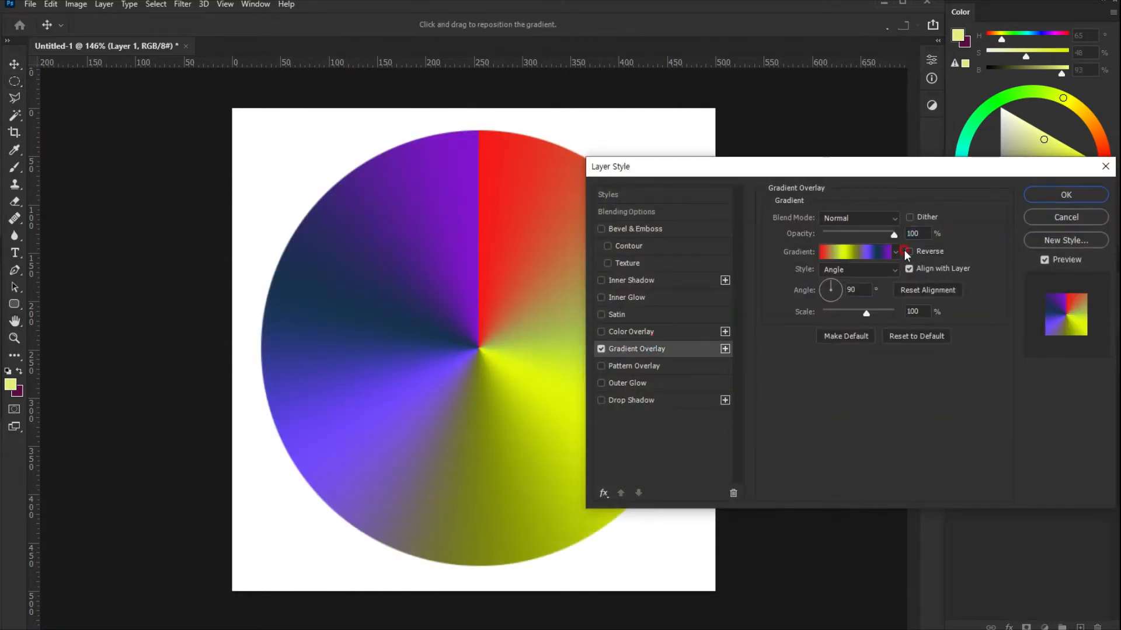
Try the Linear, Radial, Angle, Reflected and Diamond styles for the circle's gradient overlay.
{"action": "left_click", "coordinate": [864, 269]}
{"action": "left_click", "coordinate": [866, 283]}
{"action": "left_click", "coordinate": [866, 270]}
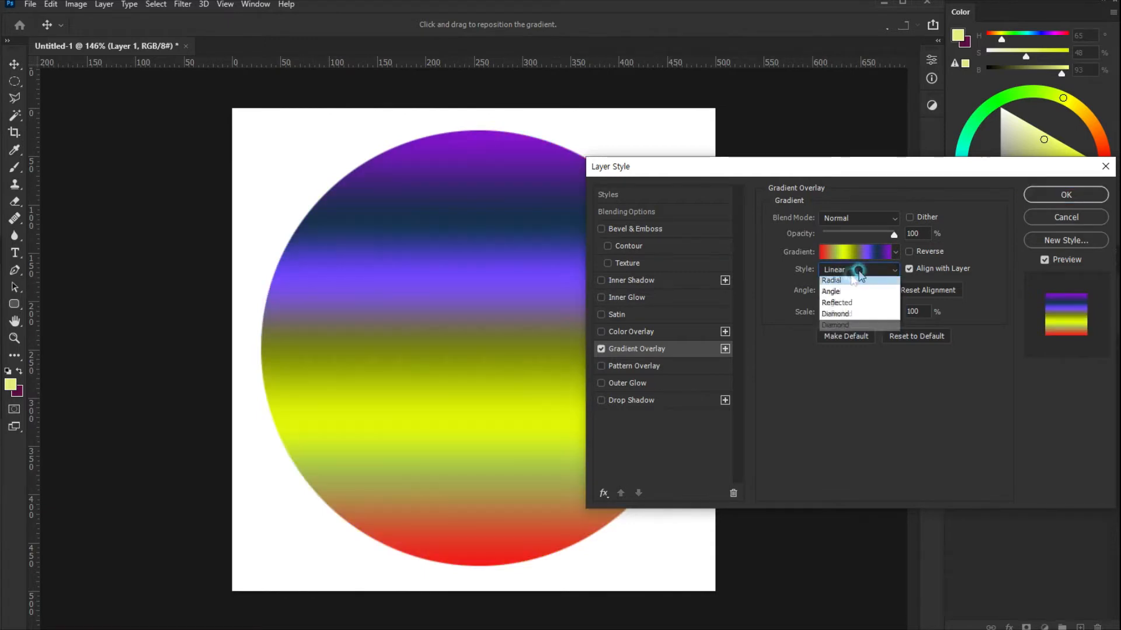
{"action": "left_click", "coordinate": [840, 293]}
{"action": "left_click", "coordinate": [841, 272]}
{"action": "left_click", "coordinate": [838, 305]}
{"action": "left_click", "coordinate": [843, 270]}
{"action": "left_click", "coordinate": [848, 316]}
{"action": "left_click", "coordinate": [836, 272]}
{"action": "left_click", "coordinate": [853, 328]}
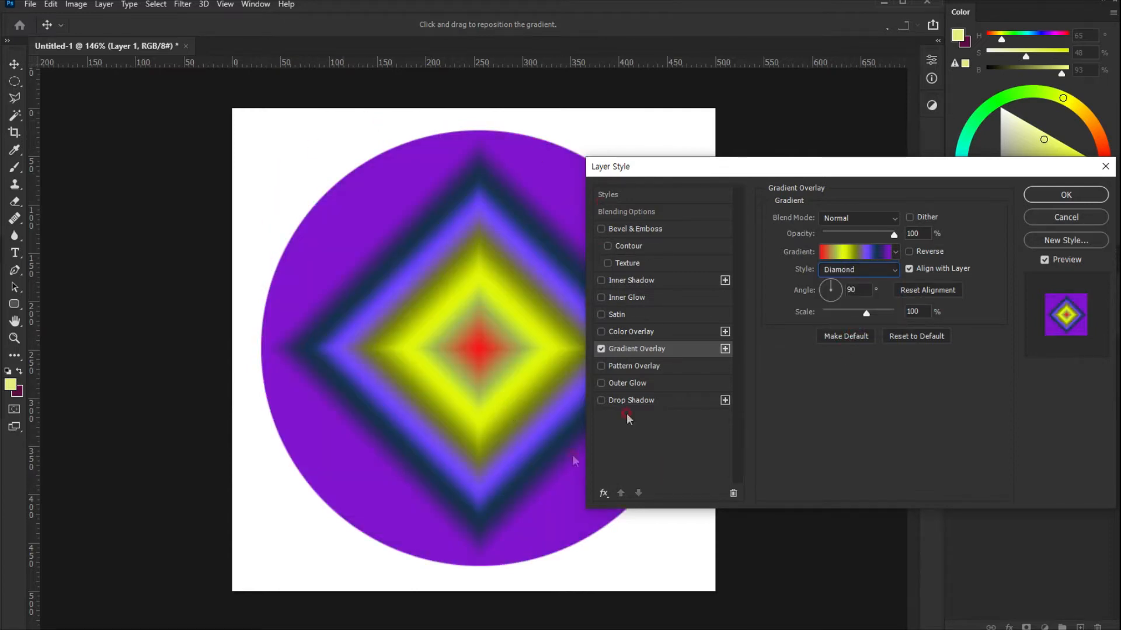
Set the gradient overlay's style to Angle and apply the layer style to the circle.
{"action": "left_click", "coordinate": [890, 273]}
{"action": "left_click", "coordinate": [858, 306]}
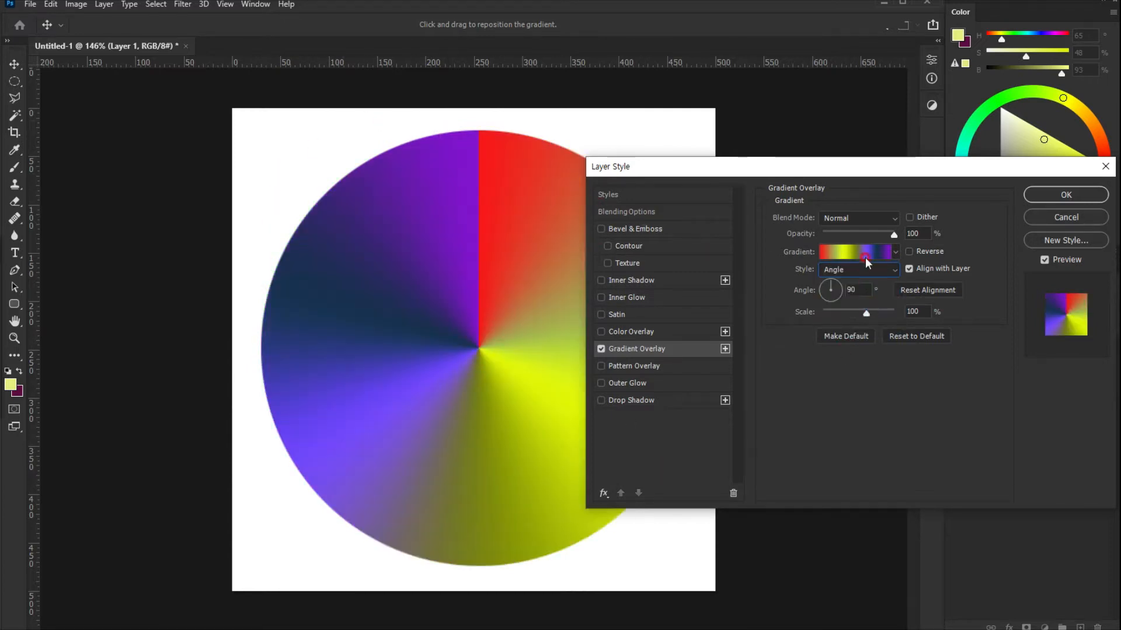
{"action": "left_click", "coordinate": [1088, 199]}
{"action": "key", "text": "m"}
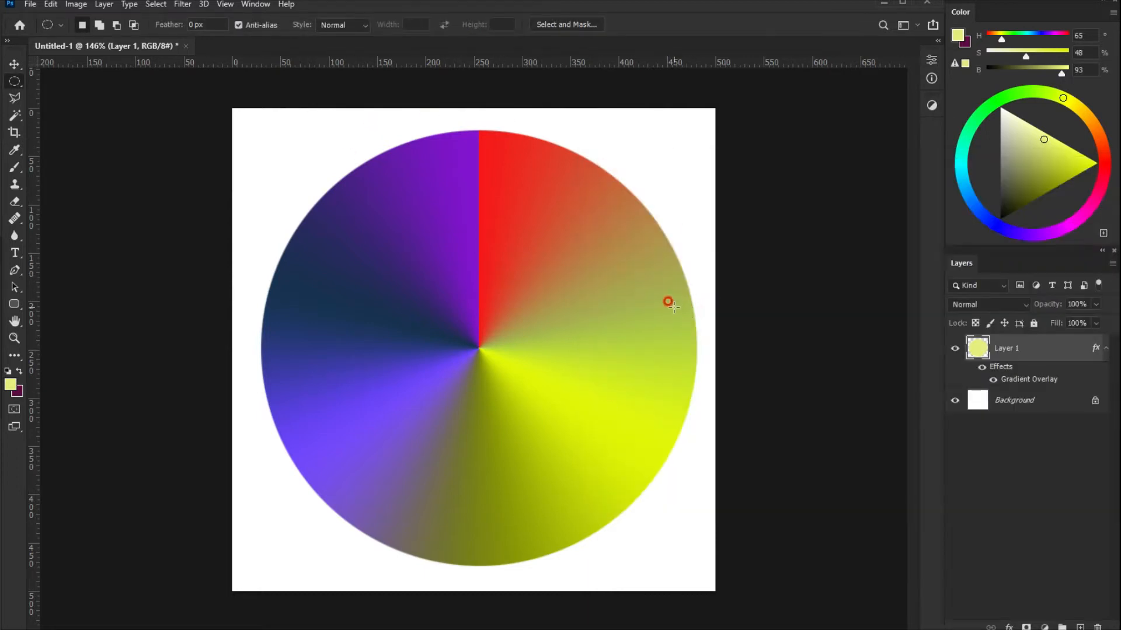
Widen the canvas to 1500 pixels, keeping the centre anchor.
{"action": "left_click", "coordinate": [76, 4]}
{"action": "left_click", "coordinate": [108, 114]}
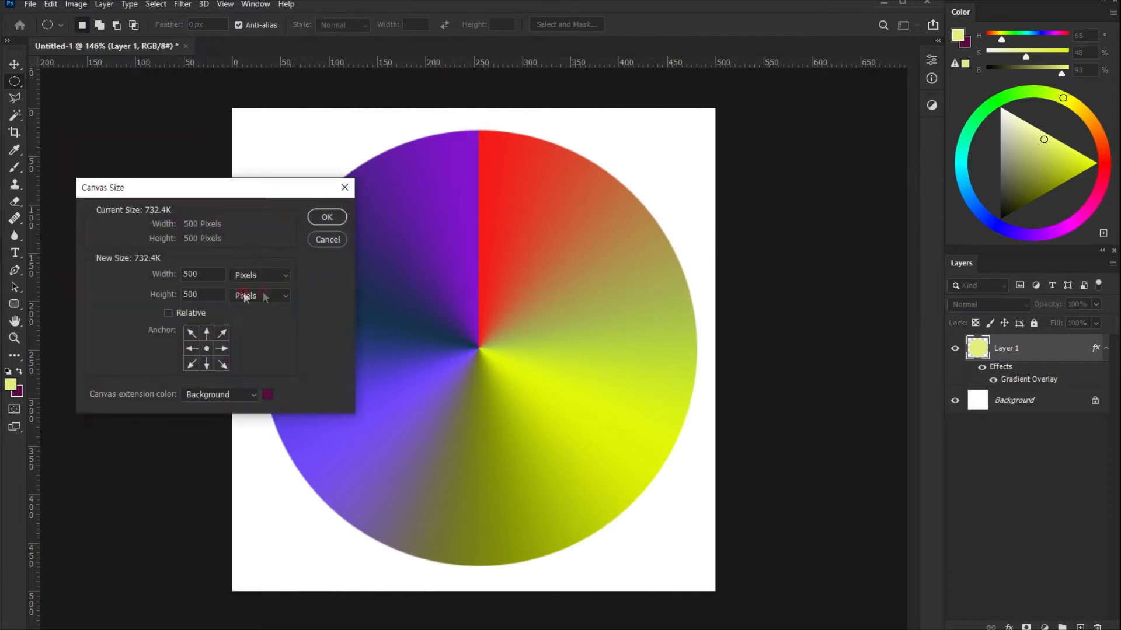
{"action": "type", "text": "1"}
{"action": "left_click", "coordinate": [327, 217]}
Reset the foreground and background colours to default and fill the Background layer with white.
{"action": "left_click", "coordinate": [1034, 380]}
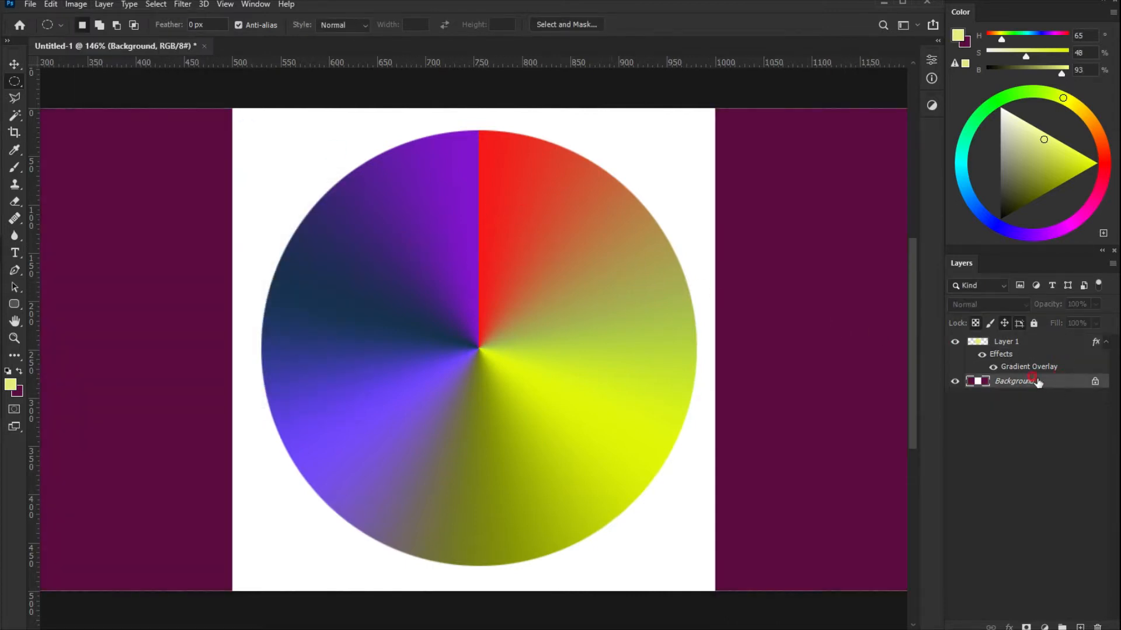
{"action": "key", "text": "d"}
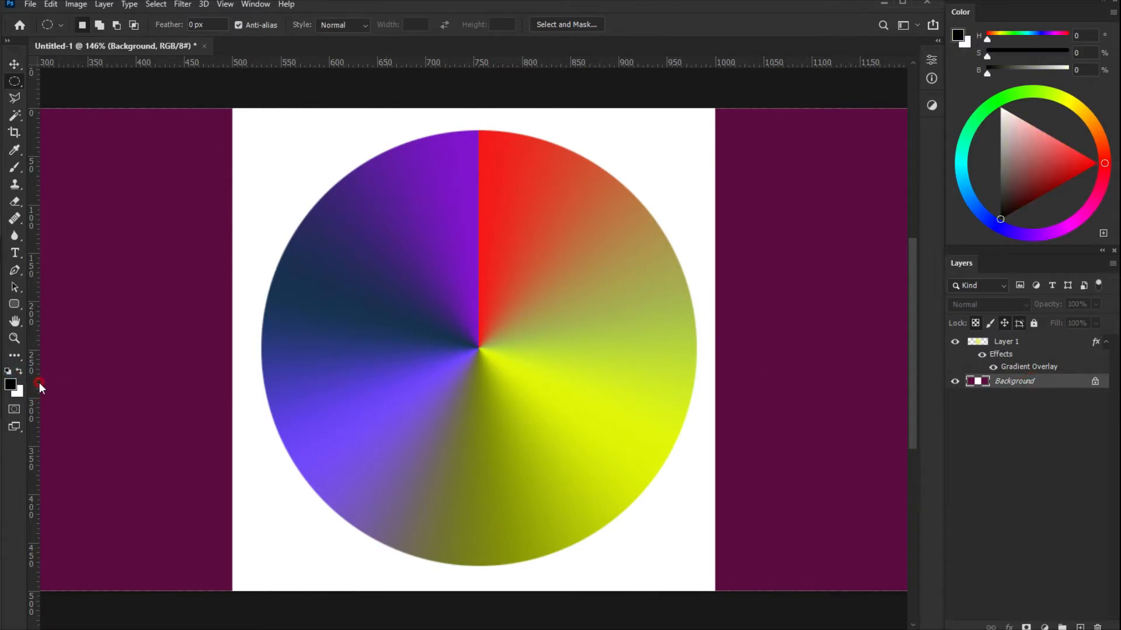
{"action": "key", "text": "ctrl+BackSpace"}
Move the Layer 1 circle to the left end of the canvas and place a duplicate of it beside it on the right.
{"action": "scroll", "coordinate": [316, 321], "scroll_direction": "down", "scroll_amount": 4}
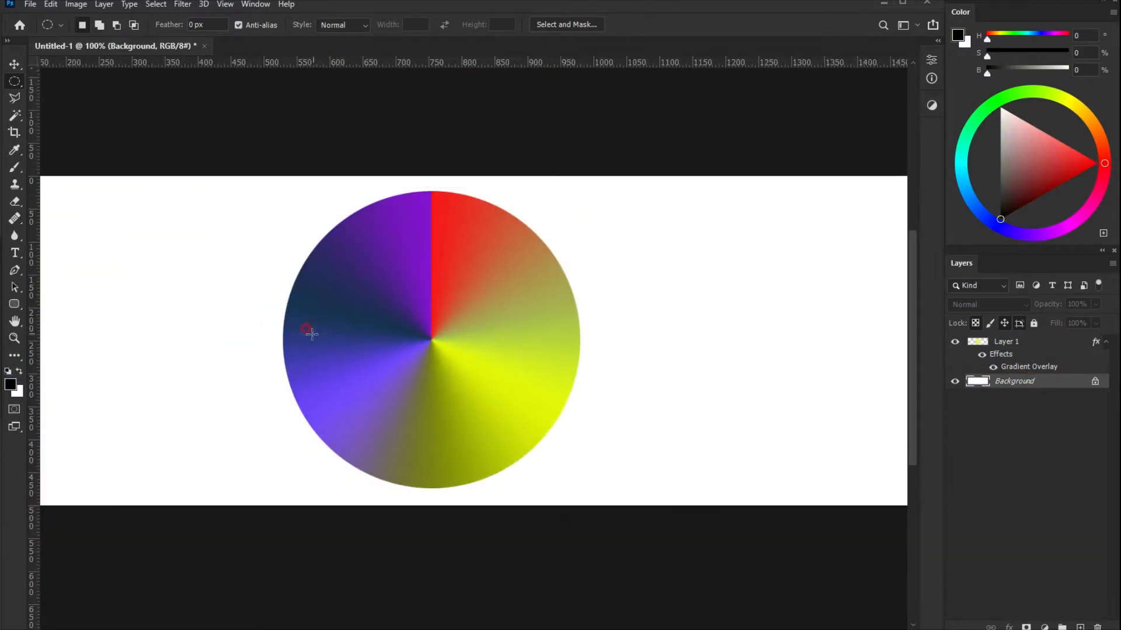
{"action": "left_click_drag", "start_coordinate": [265, 295], "coordinate": [473, 292]}
{"action": "scroll", "coordinate": [630, 327], "scroll_direction": "down", "scroll_amount": 1}
{"action": "left_click_drag", "start_coordinate": [735, 343], "coordinate": [706, 336]}
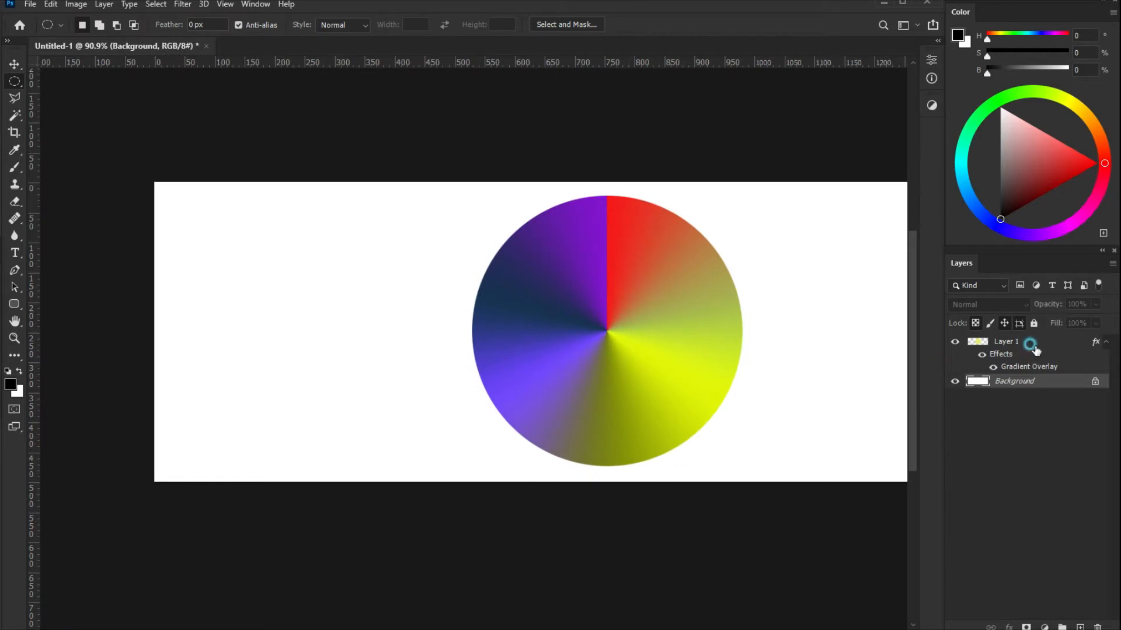
{"action": "left_click", "coordinate": [1029, 343]}
{"action": "left_click", "coordinate": [15, 64]}
{"action": "left_click_drag", "start_coordinate": [625, 305], "coordinate": [306, 287]}
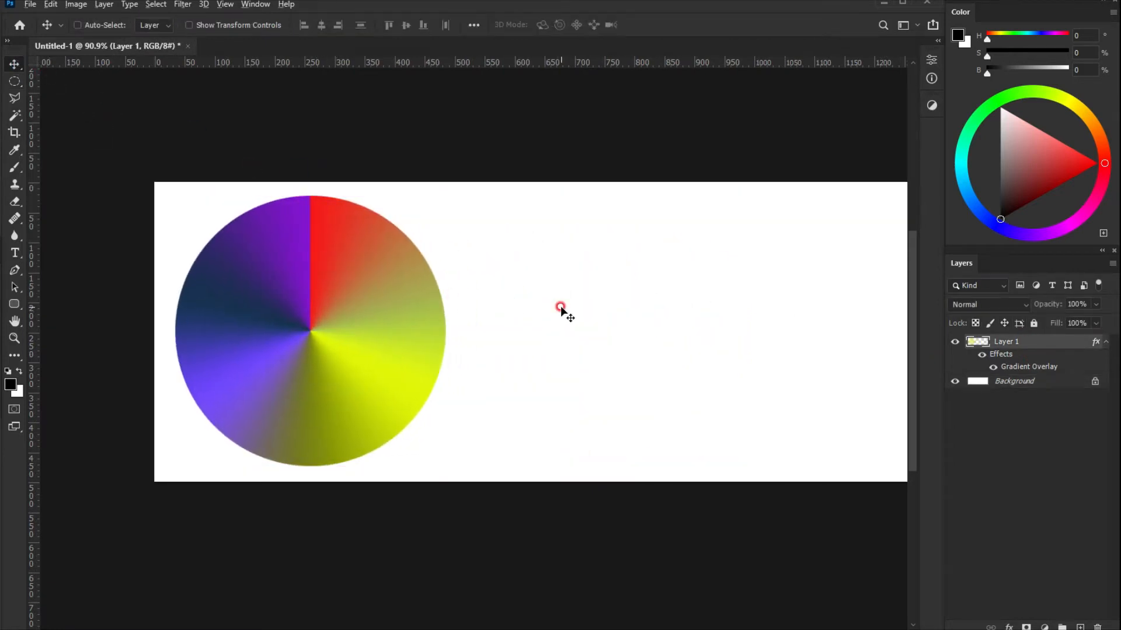
{"action": "key", "text": "ctrl+j"}
{"action": "left_click_drag", "start_coordinate": [364, 349], "coordinate": [675, 352]}
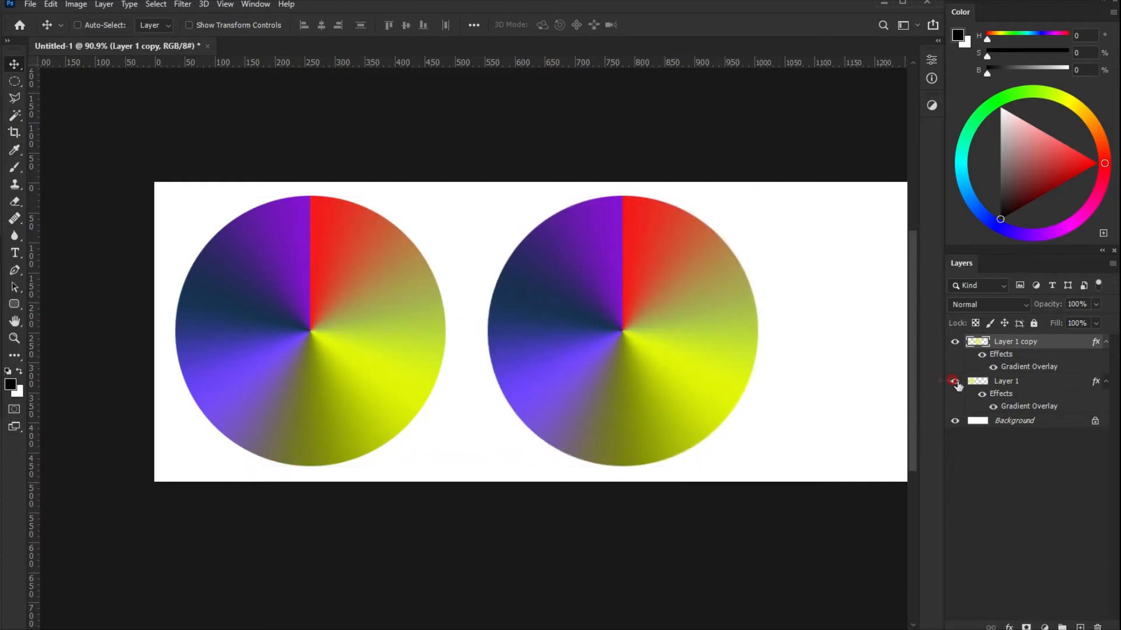
In the duplicate circle's gradient overlay, move the second colour stop to 18% and recolour it blue.
{"action": "right_click", "coordinate": [1022, 338]}
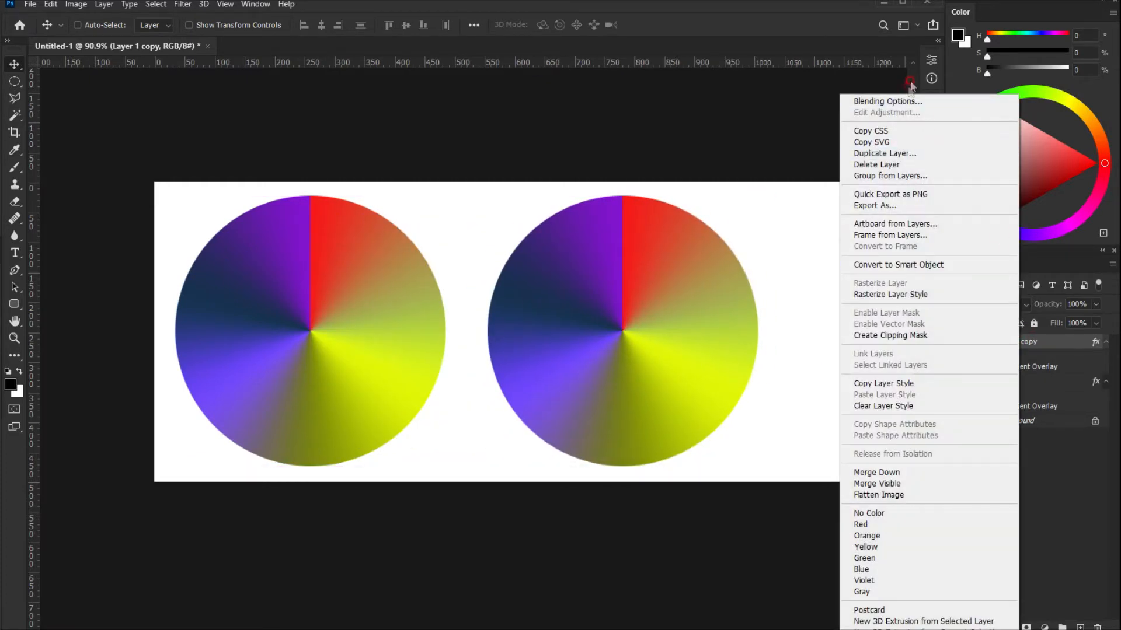
{"action": "left_click", "coordinate": [888, 402]}
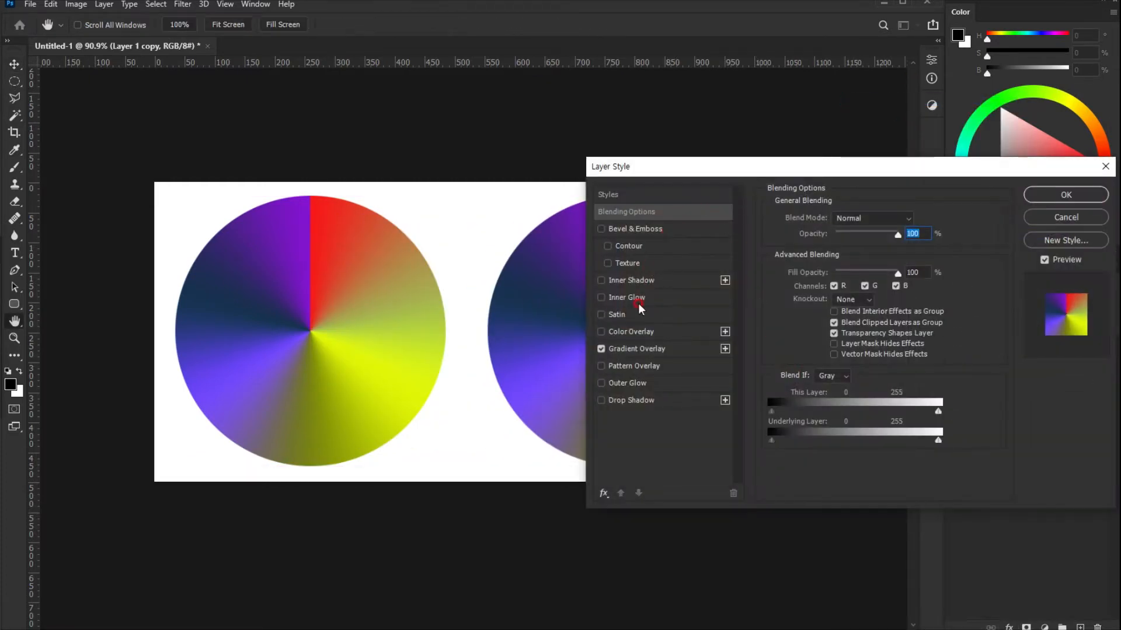
{"action": "left_click", "coordinate": [651, 351]}
{"action": "left_click", "coordinate": [851, 256]}
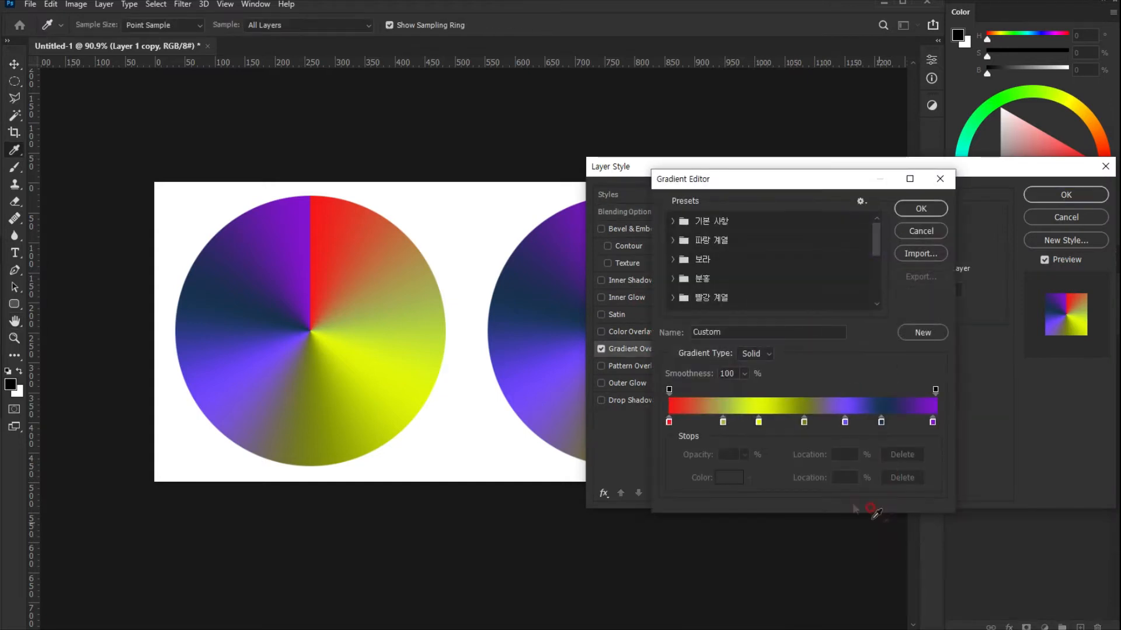
{"action": "left_click_drag", "start_coordinate": [725, 426], "coordinate": [719, 425]}
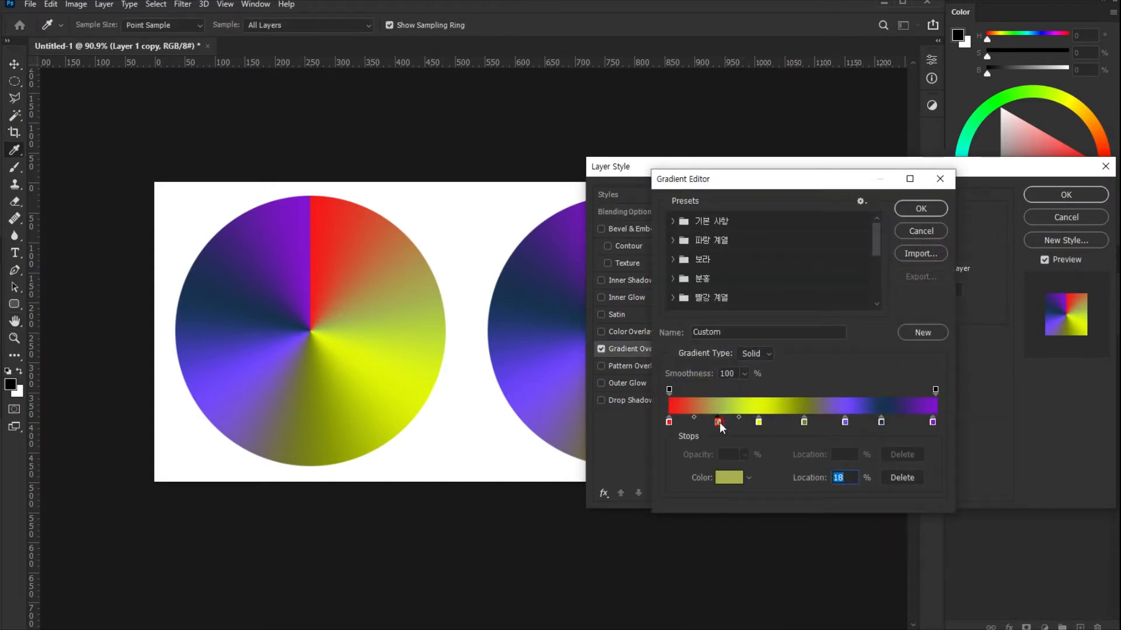
{"action": "left_click", "coordinate": [729, 477]}
{"action": "left_click", "coordinate": [821, 352]}
{"action": "left_click", "coordinate": [779, 318]}
{"action": "left_click", "coordinate": [937, 288]}
Recolour the gradient stop at 66% to a muted olive.
{"action": "left_click", "coordinate": [844, 423]}
{"action": "left_click", "coordinate": [726, 479]}
{"action": "left_click", "coordinate": [820, 432]}
{"action": "left_click", "coordinate": [713, 341]}
{"action": "left_click", "coordinate": [938, 289]}
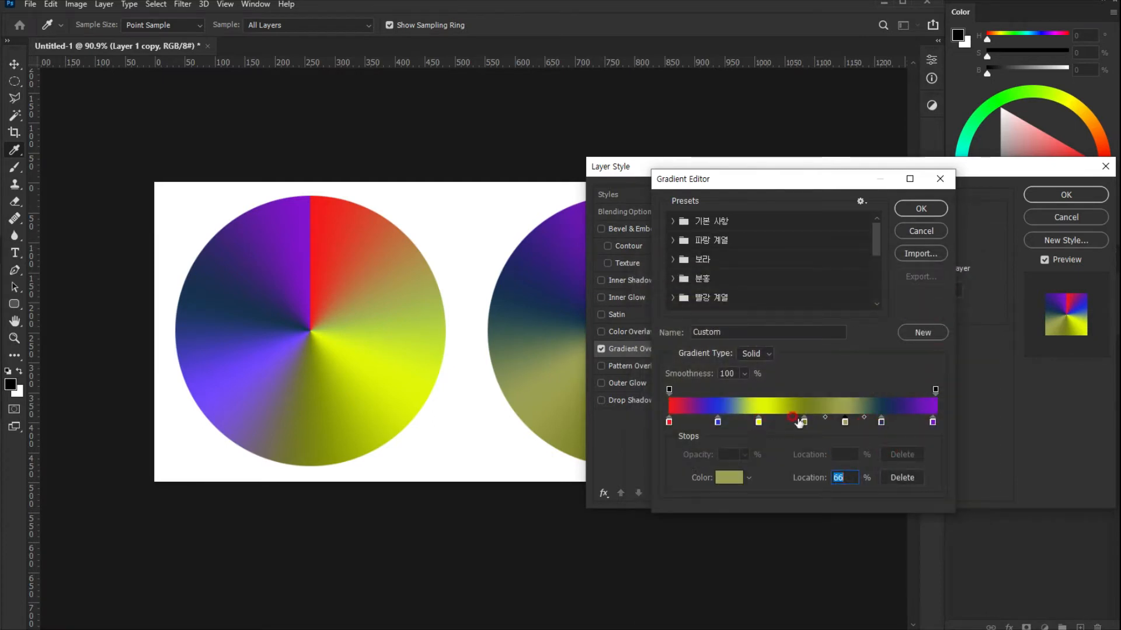
Recolour the gradient stop at 50% to dark blue #1c2355.
{"action": "left_click", "coordinate": [805, 422]}
{"action": "left_click", "coordinate": [729, 477]}
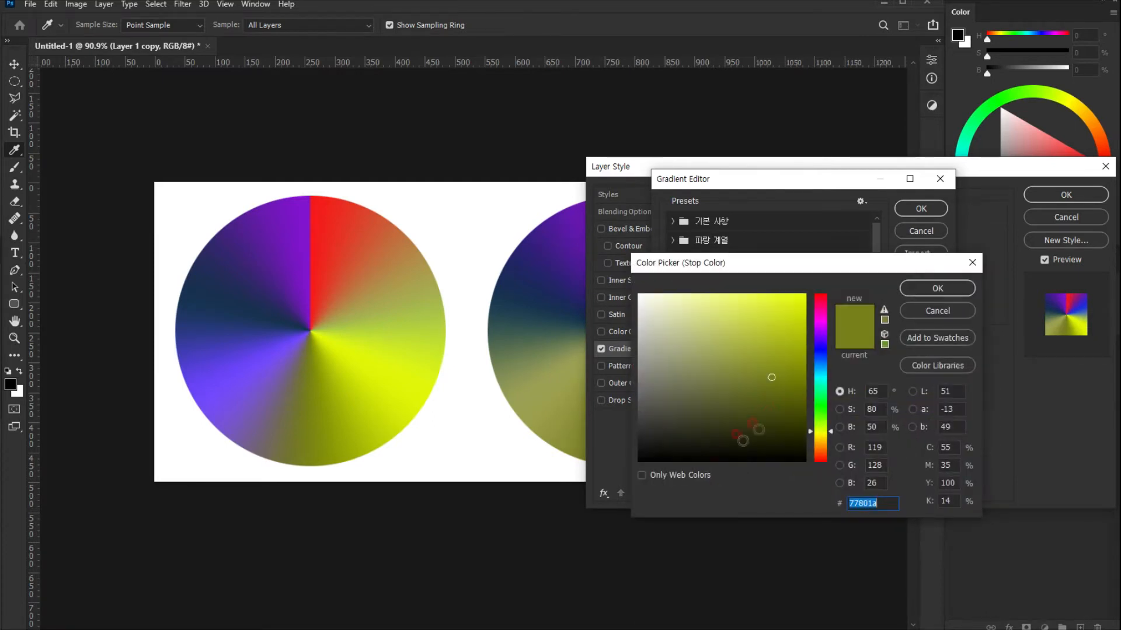
{"action": "left_click", "coordinate": [821, 357]}
{"action": "left_click", "coordinate": [747, 403]}
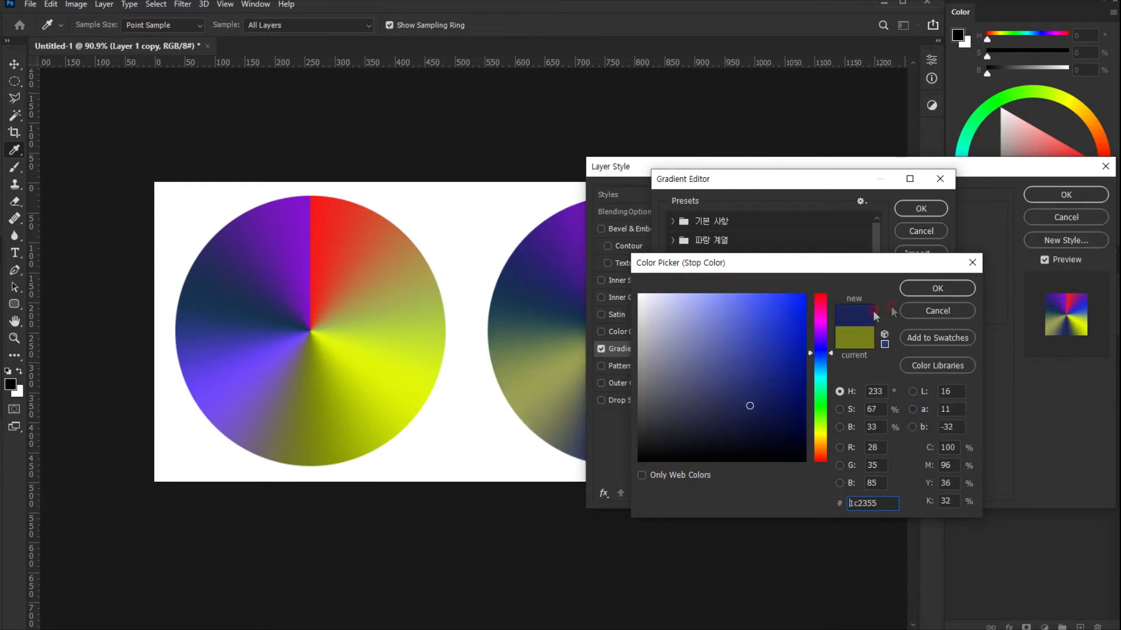
{"action": "left_click", "coordinate": [938, 289]}
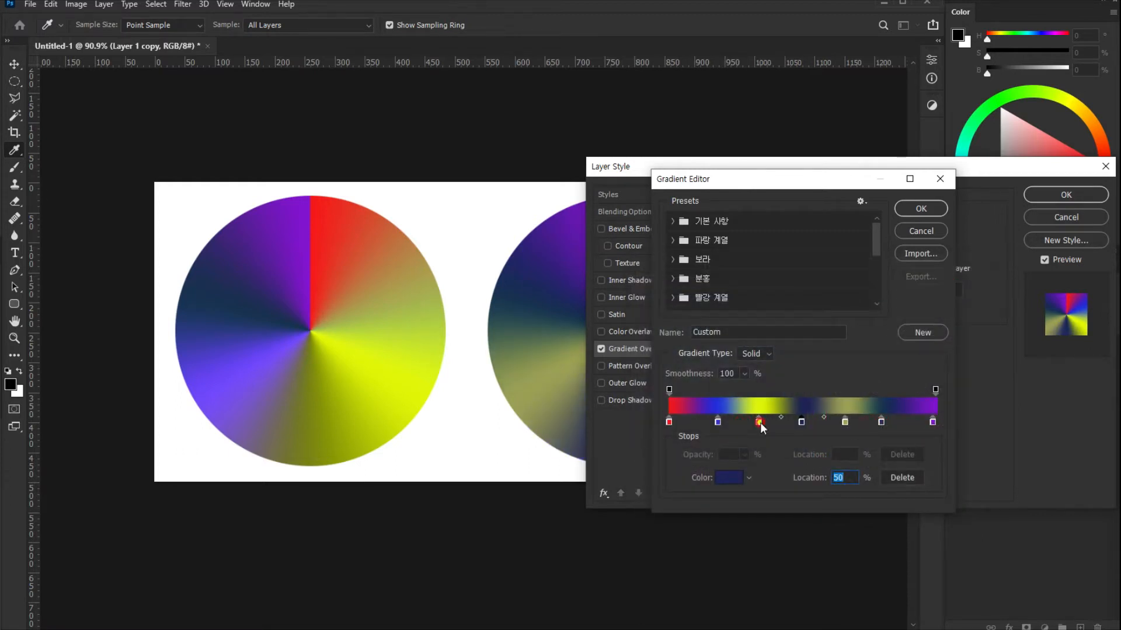
Recolour the gradient stop at 80% to dark green.
{"action": "left_click", "coordinate": [881, 422]}
{"action": "left_click", "coordinate": [726, 479]}
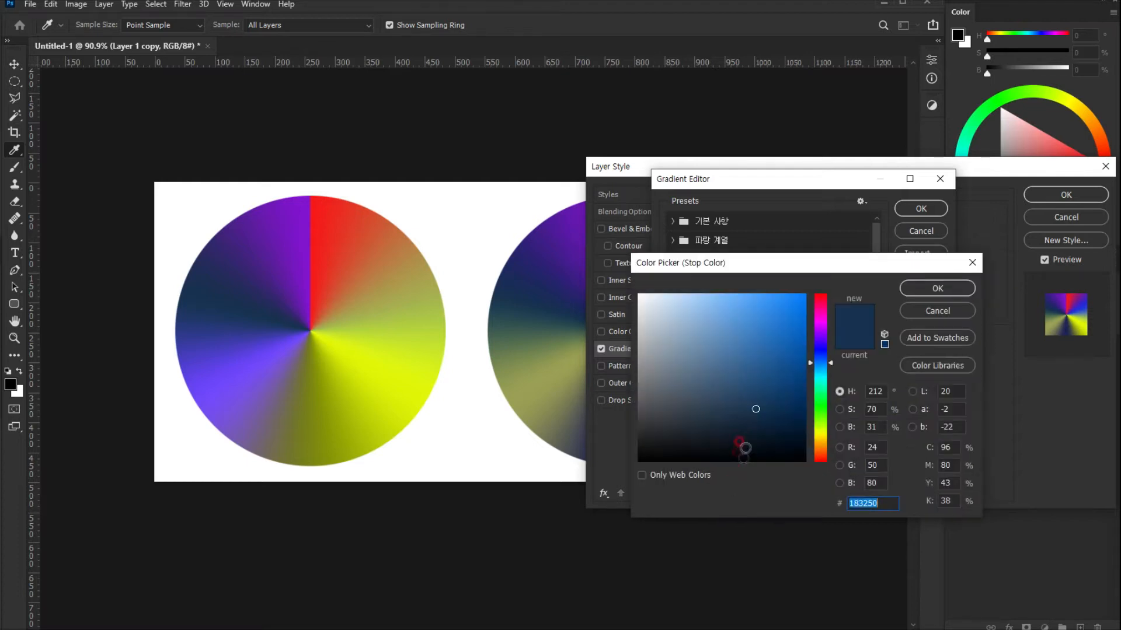
{"action": "left_click", "coordinate": [823, 412]}
{"action": "left_click", "coordinate": [782, 349]}
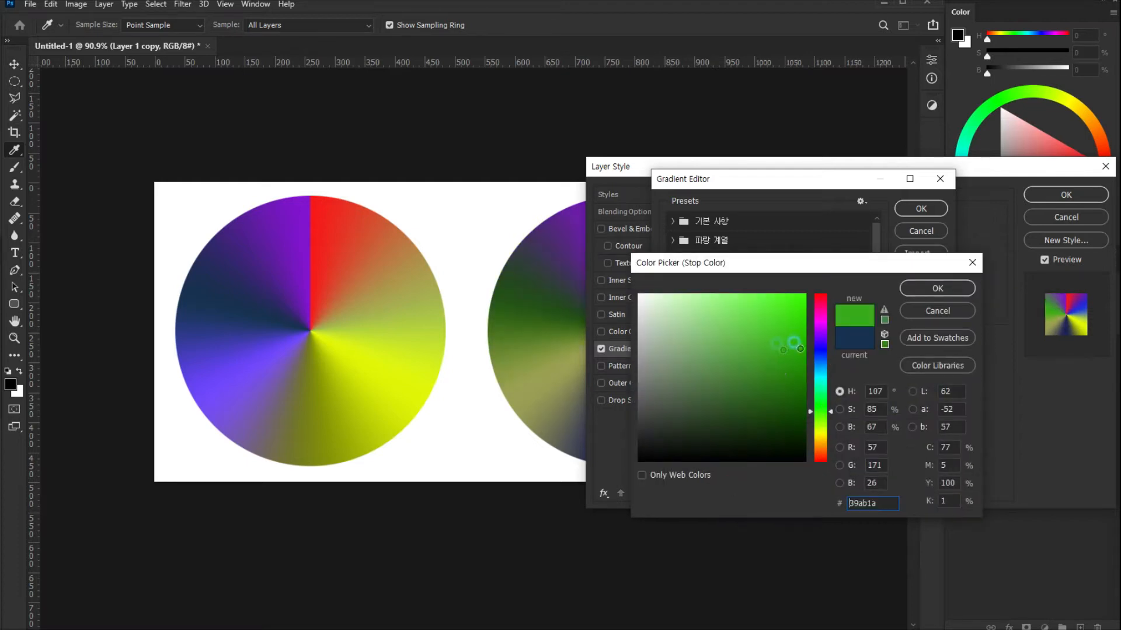
{"action": "left_click", "coordinate": [796, 435]}
{"action": "left_click", "coordinate": [800, 400]}
{"action": "left_click", "coordinate": [938, 289]}
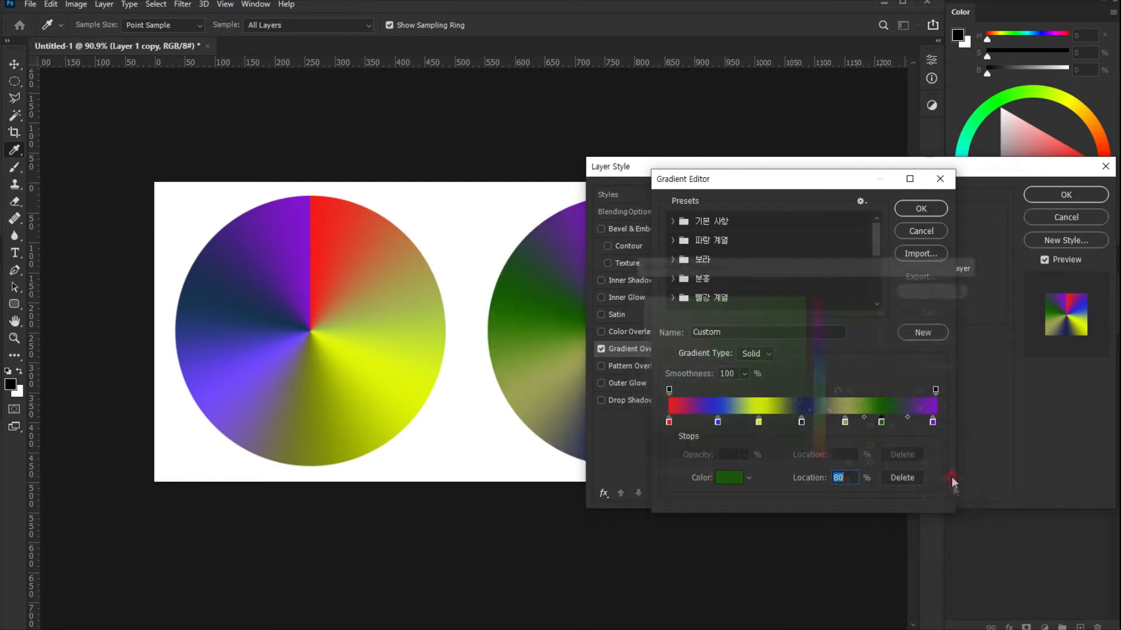
Rearrange the gradient stops with purple at 85% and dark green at the end, and apply the layer style.
{"action": "left_click_drag", "start_coordinate": [887, 425], "coordinate": [892, 426]}
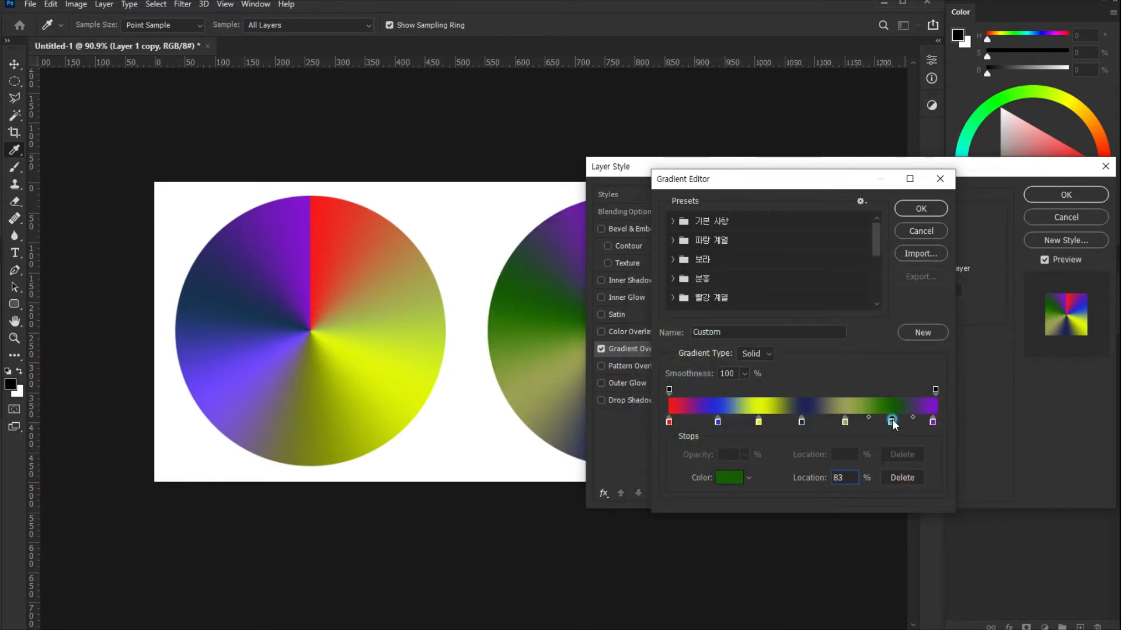
{"action": "left_click_drag", "start_coordinate": [802, 424], "coordinate": [894, 422]}
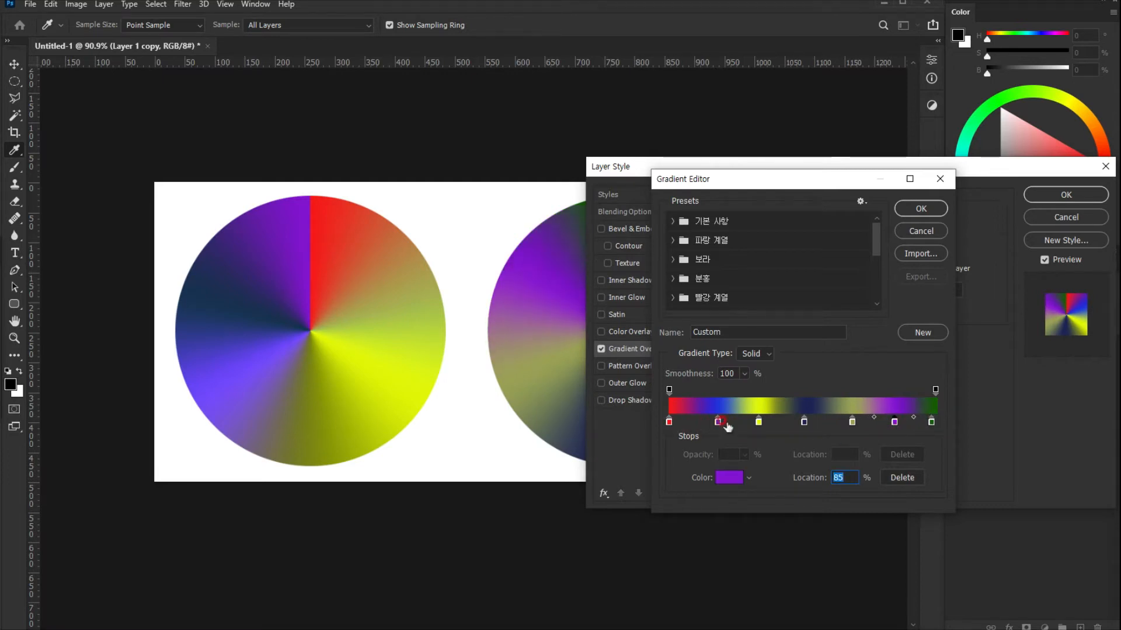
{"action": "left_click", "coordinate": [921, 210]}
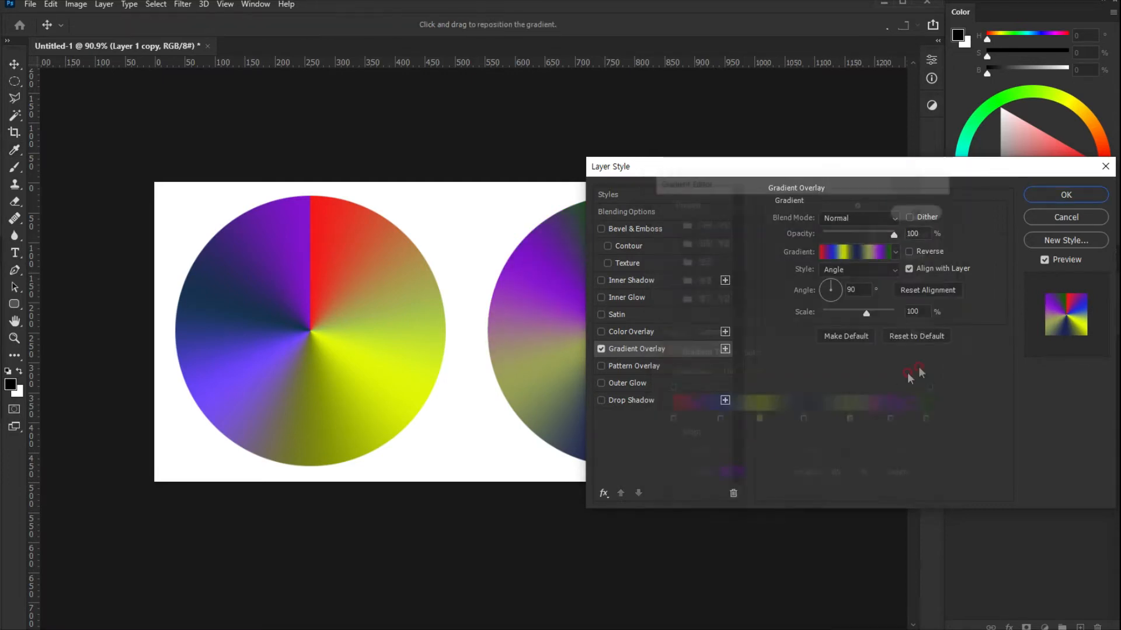
{"action": "left_click", "coordinate": [1066, 195]}
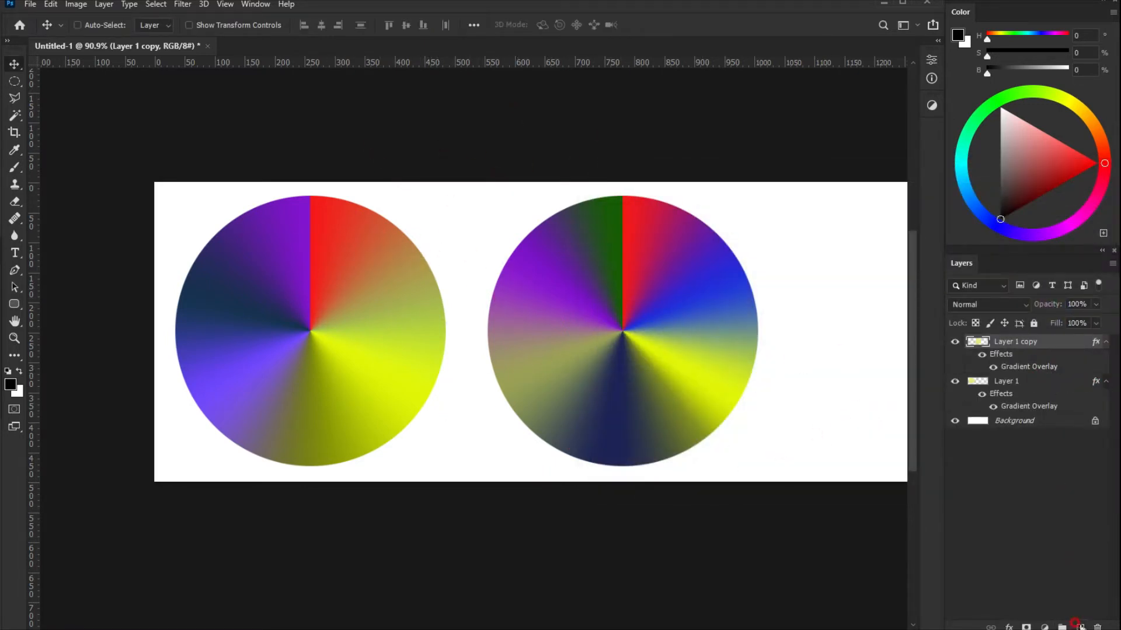
Add a new layer and merge it with both circle layers into a single layer.
{"action": "left_click", "coordinate": [1079, 626]}
{"action": "left_click", "coordinate": [1008, 396], "text": "shift"}
{"action": "key", "text": "ctrl+e"}
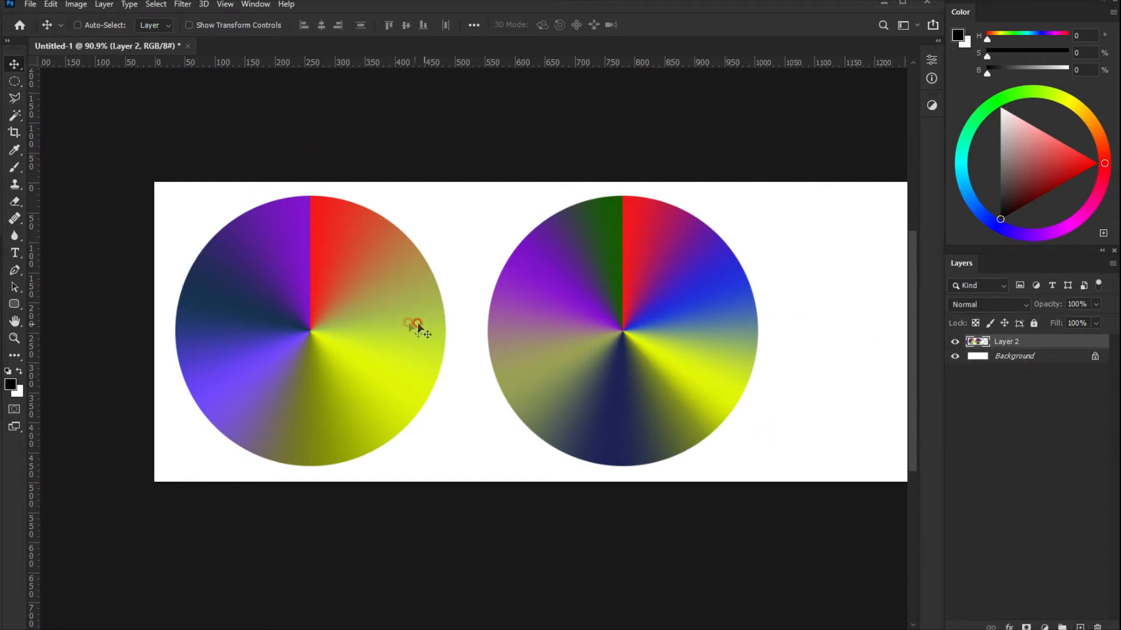
Open the photo eyes-5374227_1920.jpg.
{"action": "left_click", "coordinate": [31, 4]}
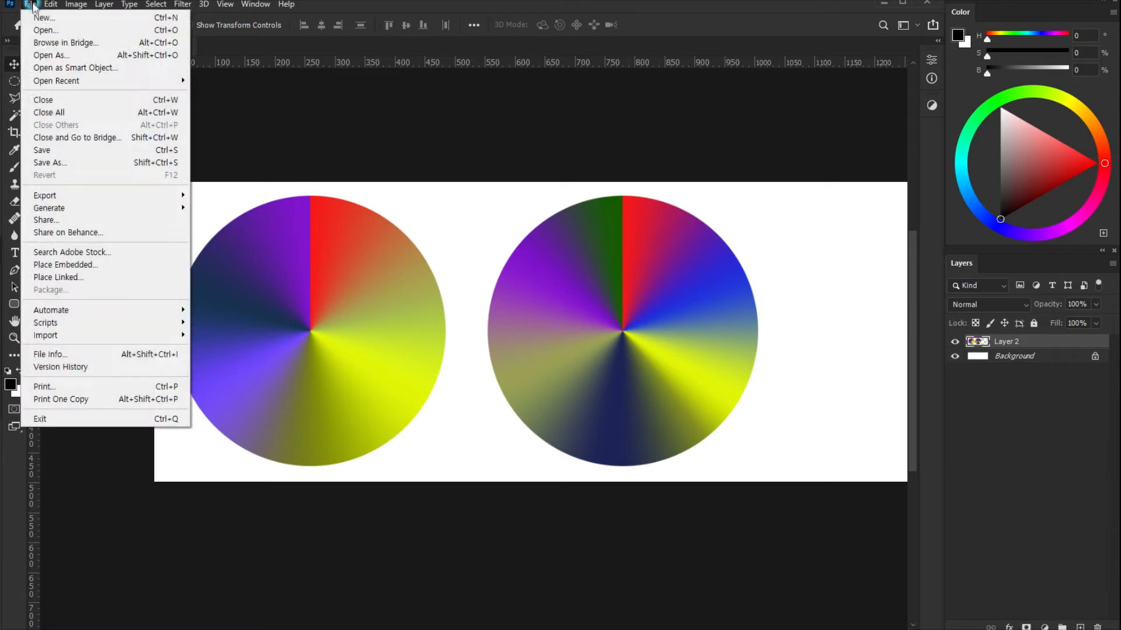
{"action": "left_click", "coordinate": [47, 28]}
{"action": "left_click", "coordinate": [299, 120]}
{"action": "left_click", "coordinate": [244, 124]}
{"action": "left_click", "coordinate": [710, 455]}
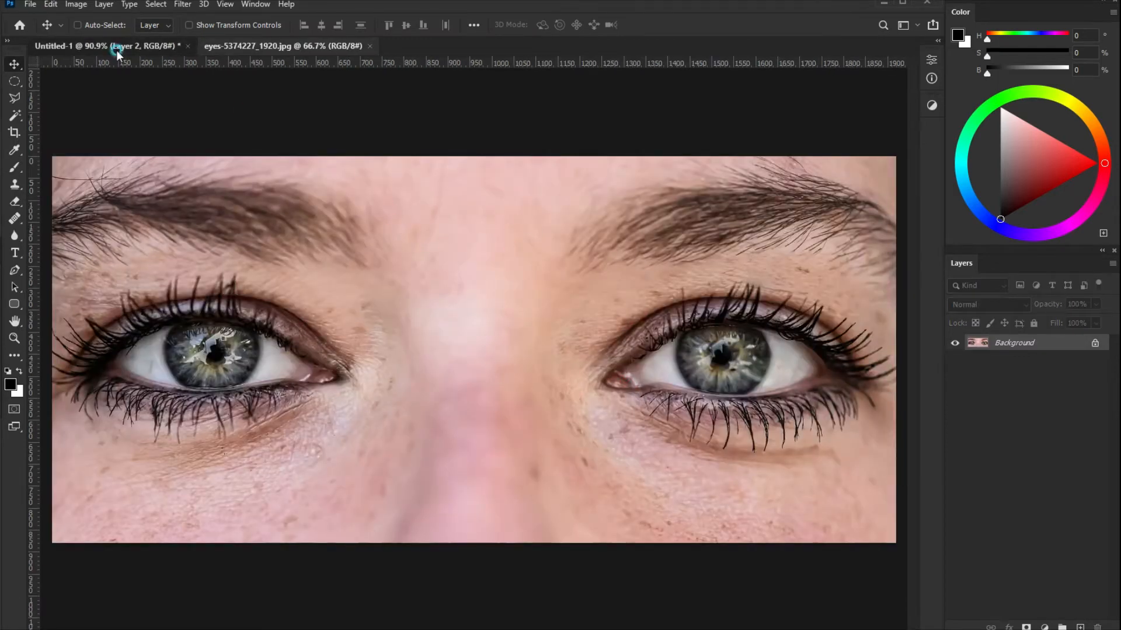
Return to the Untitled-1 document and make a rectangular selection around the left circle, spanning the full canvas height.
{"action": "left_click", "coordinate": [117, 50]}
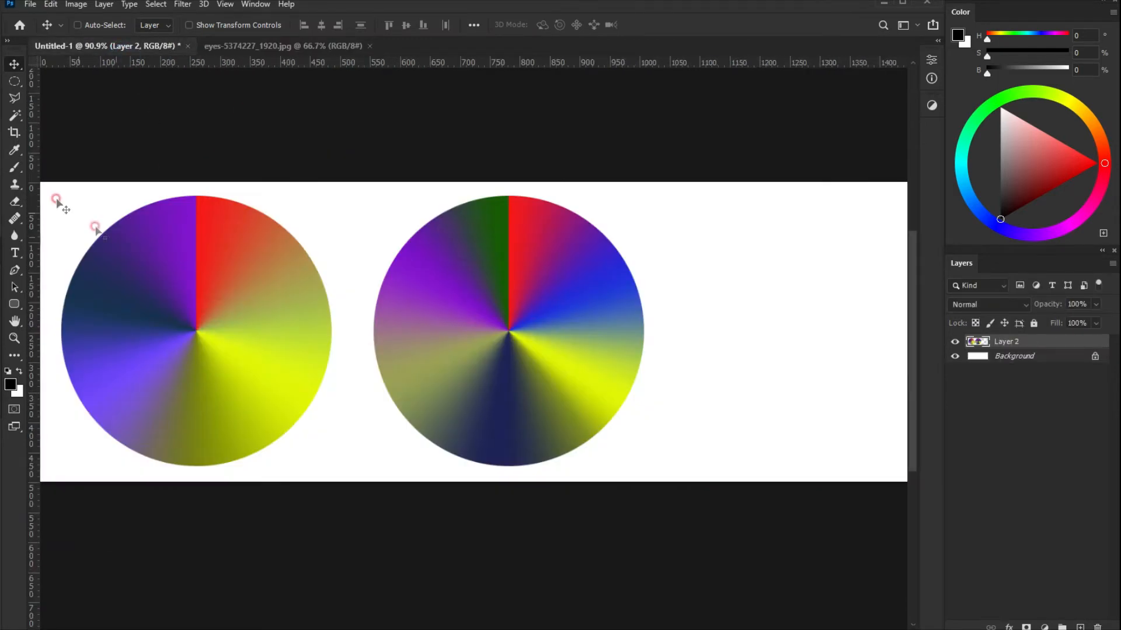
{"action": "left_click", "coordinate": [14, 81]}
{"action": "left_click", "coordinate": [88, 82]}
{"action": "left_click_drag", "start_coordinate": [44, 175], "coordinate": [347, 488]}
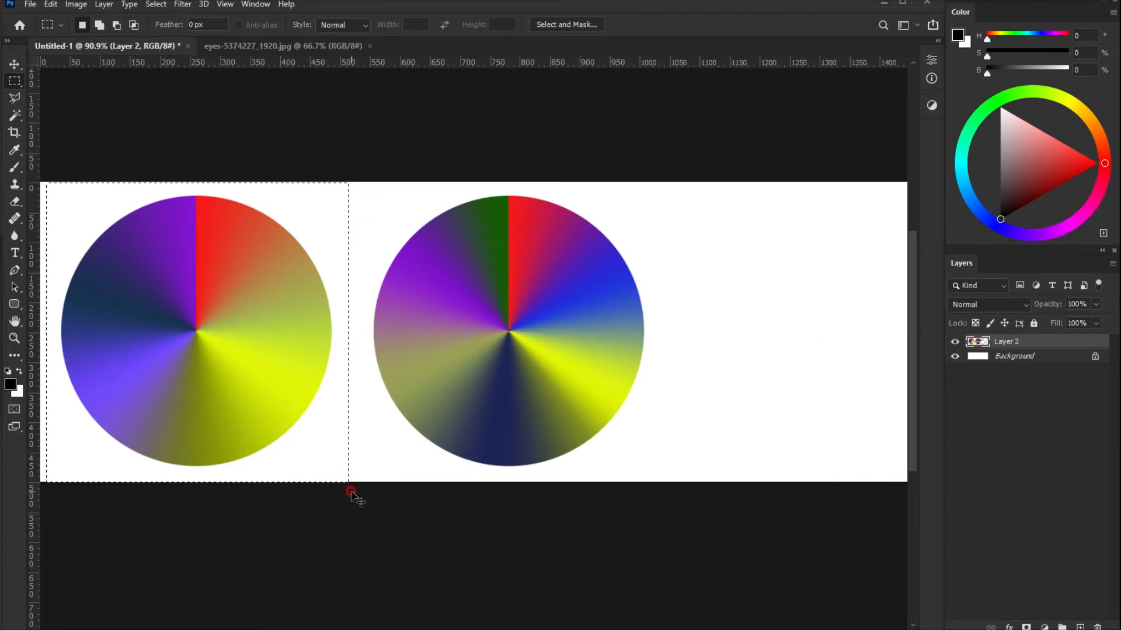
Paste the copied circle into the eyes-5374227_1920.jpg photo and move it over the left eye.
{"action": "left_click", "coordinate": [308, 45]}
{"action": "key", "text": "ctrl+v"}
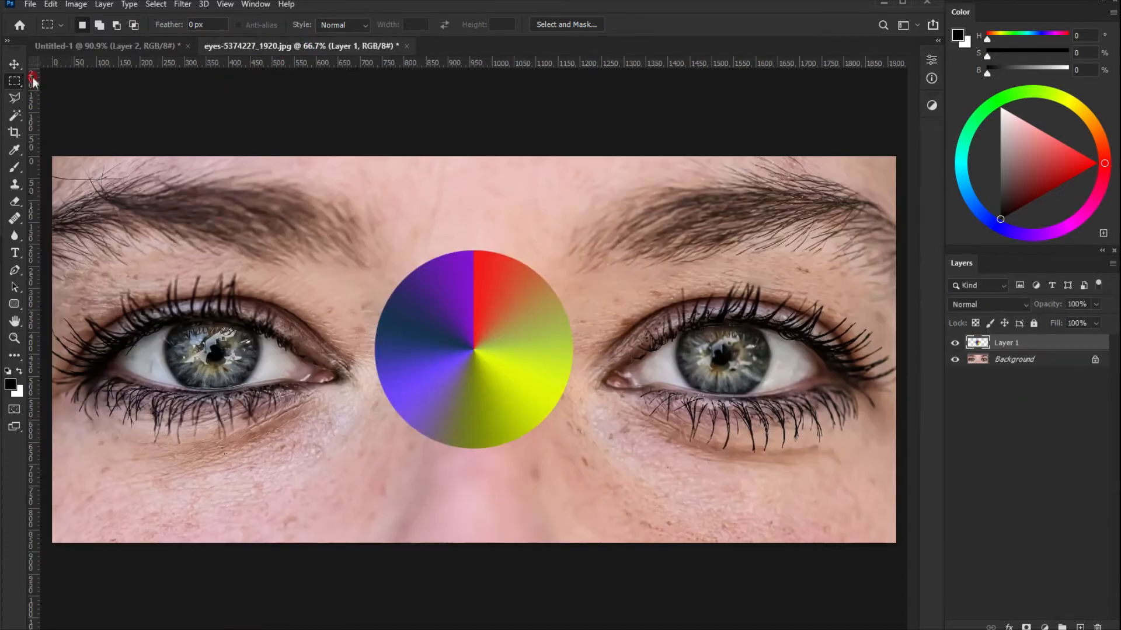
{"action": "left_click", "coordinate": [14, 63]}
{"action": "left_click_drag", "start_coordinate": [399, 340], "coordinate": [198, 337]}
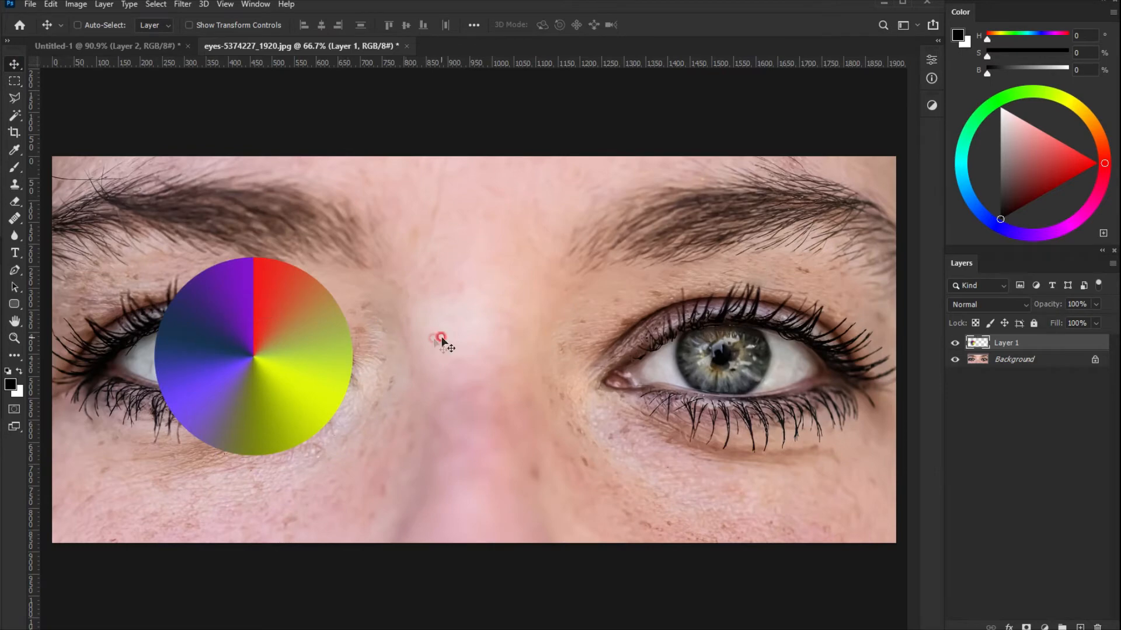
Lower the circle layer's opacity to 53% and scale and position the circle to match the left iris.
{"action": "left_click", "coordinate": [1096, 305]}
{"action": "left_click", "coordinate": [1071, 320]}
{"action": "left_click", "coordinate": [402, 340]}
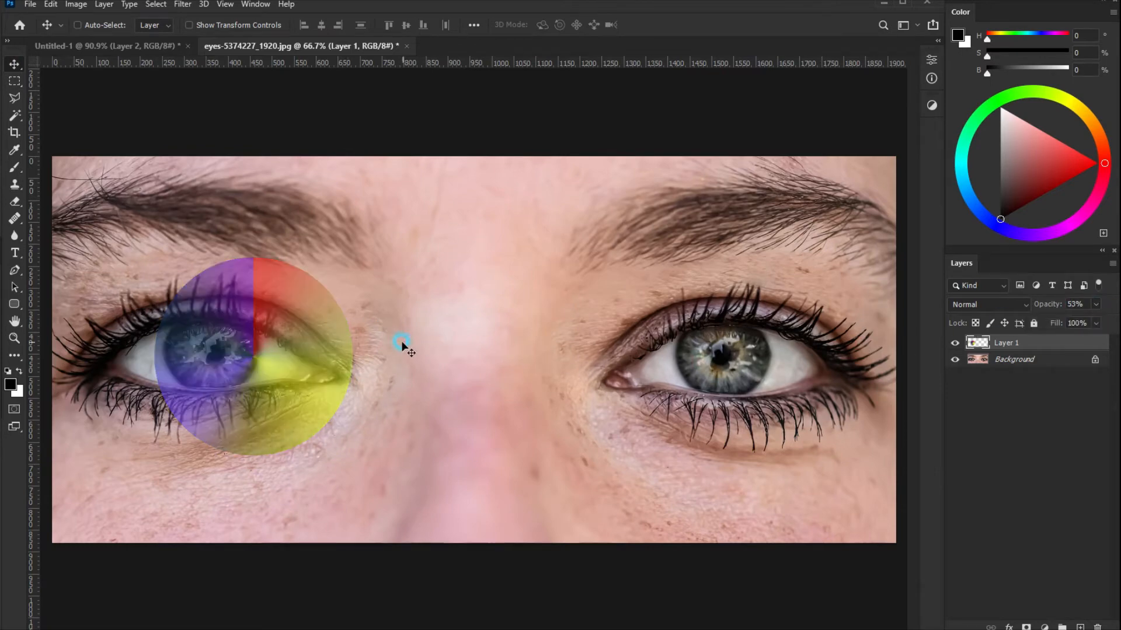
{"action": "key", "text": "ctrl+t"}
{"action": "left_click_drag", "start_coordinate": [349, 256], "coordinate": [271, 293]}
{"action": "left_click_drag", "start_coordinate": [264, 350], "coordinate": [220, 343]}
{"action": "left_click_drag", "start_coordinate": [252, 391], "coordinate": [259, 399]}
{"action": "left_click_drag", "start_coordinate": [165, 306], "coordinate": [163, 304]}
{"action": "left_click_drag", "start_coordinate": [257, 398], "coordinate": [260, 401]}
{"action": "left_click_drag", "start_coordinate": [162, 304], "coordinate": [160, 302]}
{"action": "left_click", "coordinate": [695, 24]}
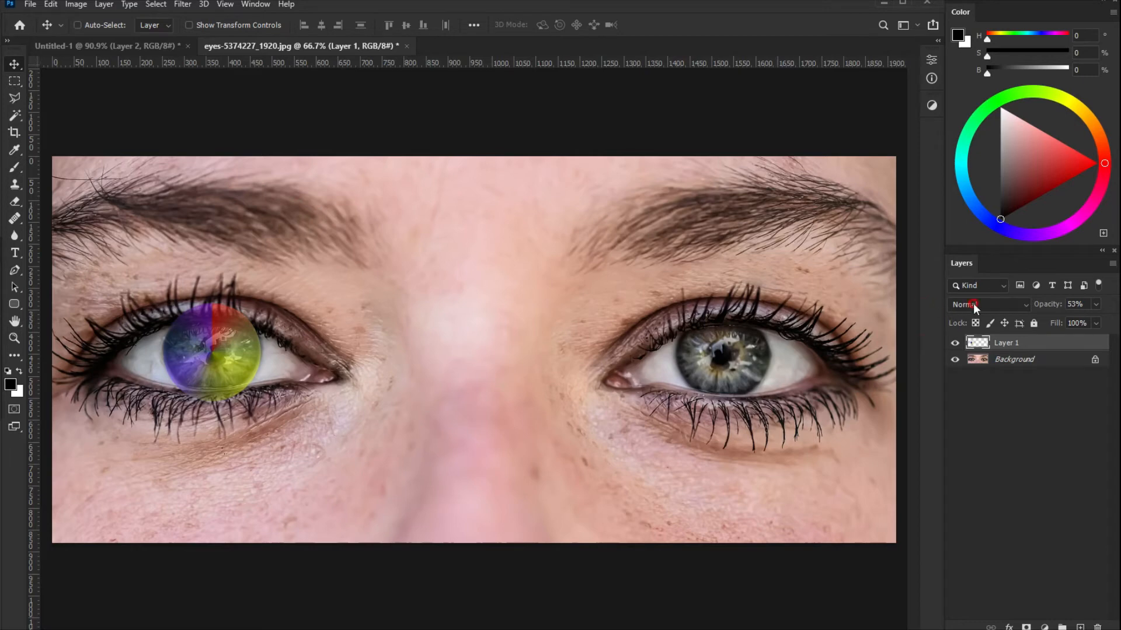
Restore the circle layer's opacity to 100% and set its blending mode to Color.
{"action": "left_click", "coordinate": [1096, 304]}
{"action": "left_click_drag", "start_coordinate": [1080, 321], "coordinate": [1111, 322]}
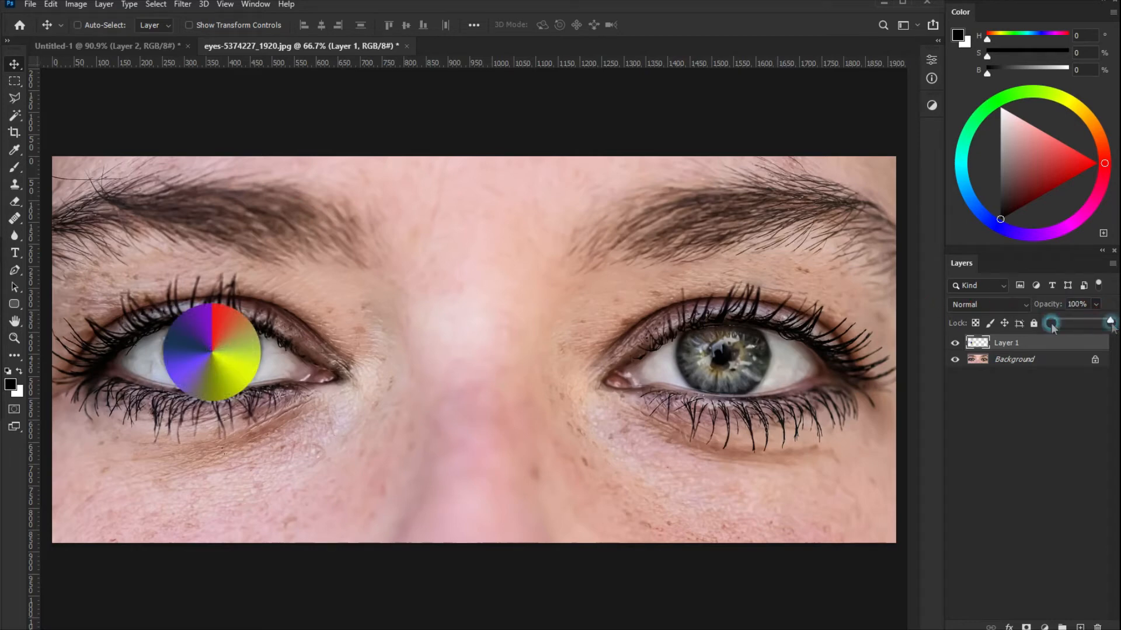
{"action": "left_click", "coordinate": [948, 307]}
{"action": "left_click", "coordinate": [975, 306]}
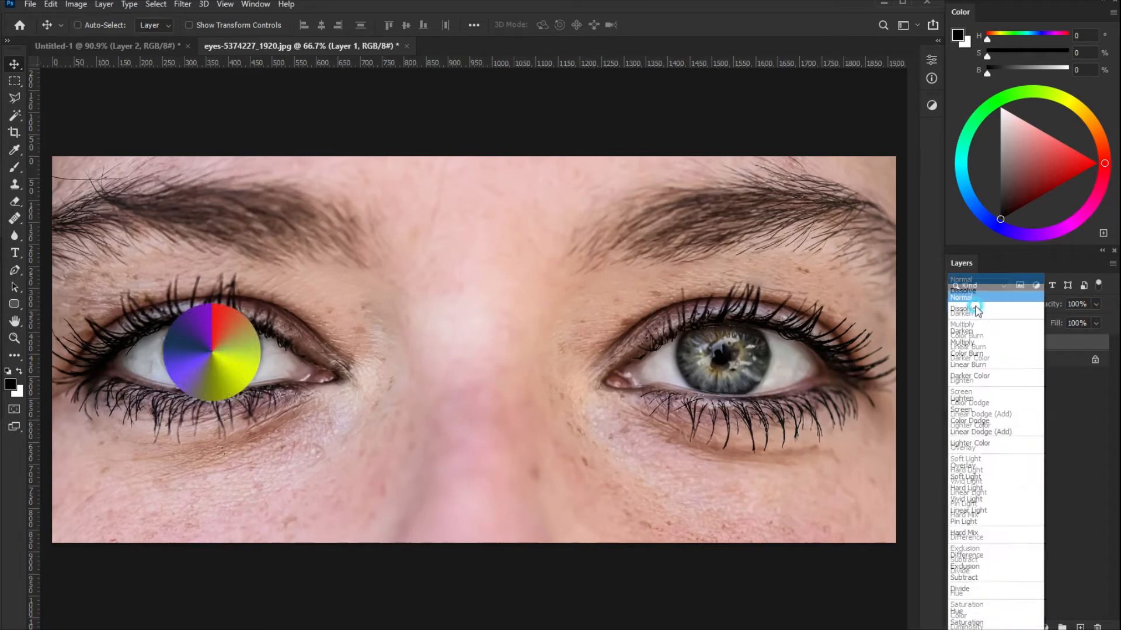
{"action": "left_click", "coordinate": [980, 616]}
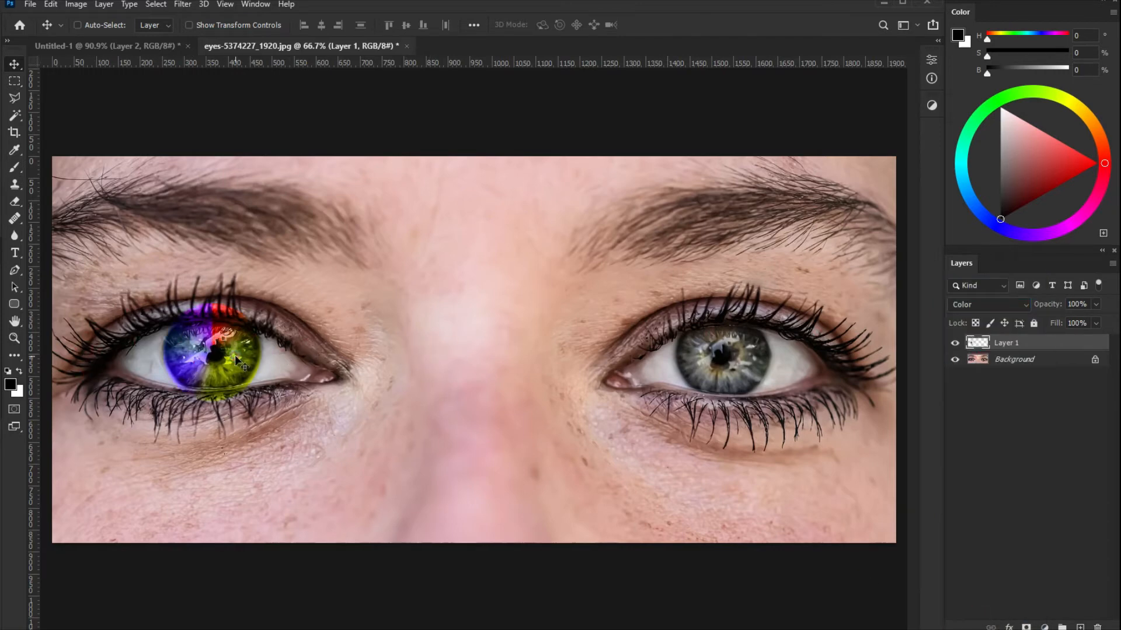
Duplicate the circle layer and place the copy over the right iris.
{"action": "key", "text": "ctrl+j"}
{"action": "left_click_drag", "start_coordinate": [237, 362], "coordinate": [783, 406]}
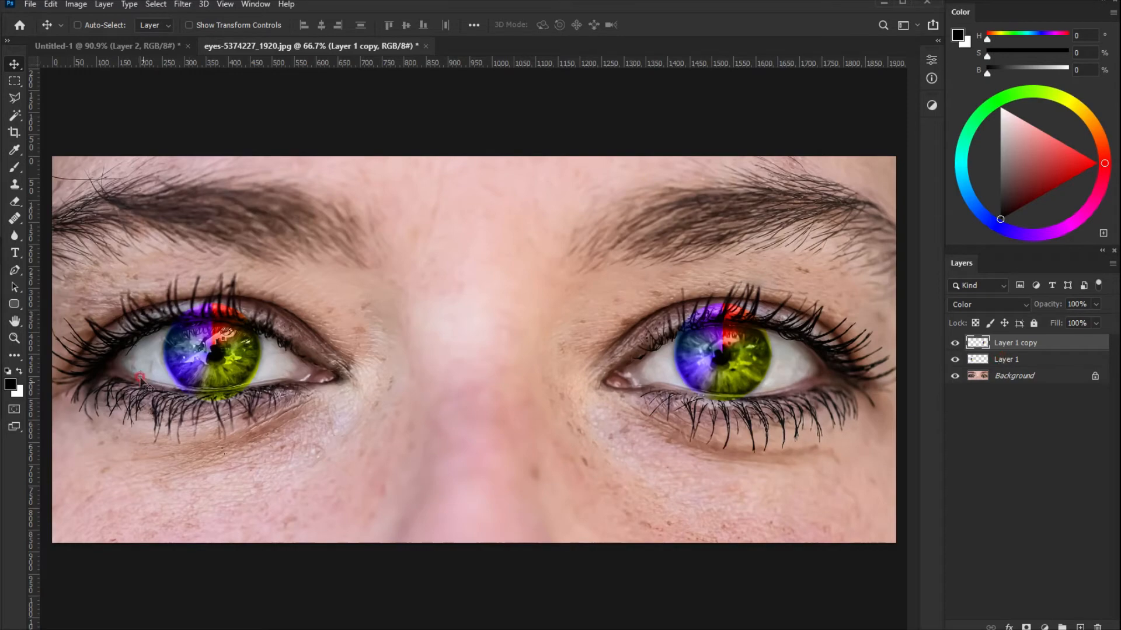
On Layer 1, use a 15 px eraser to remove colour spilling past the left eye's inner iris edge and lower eyelid.
{"action": "left_click", "coordinate": [1007, 359]}
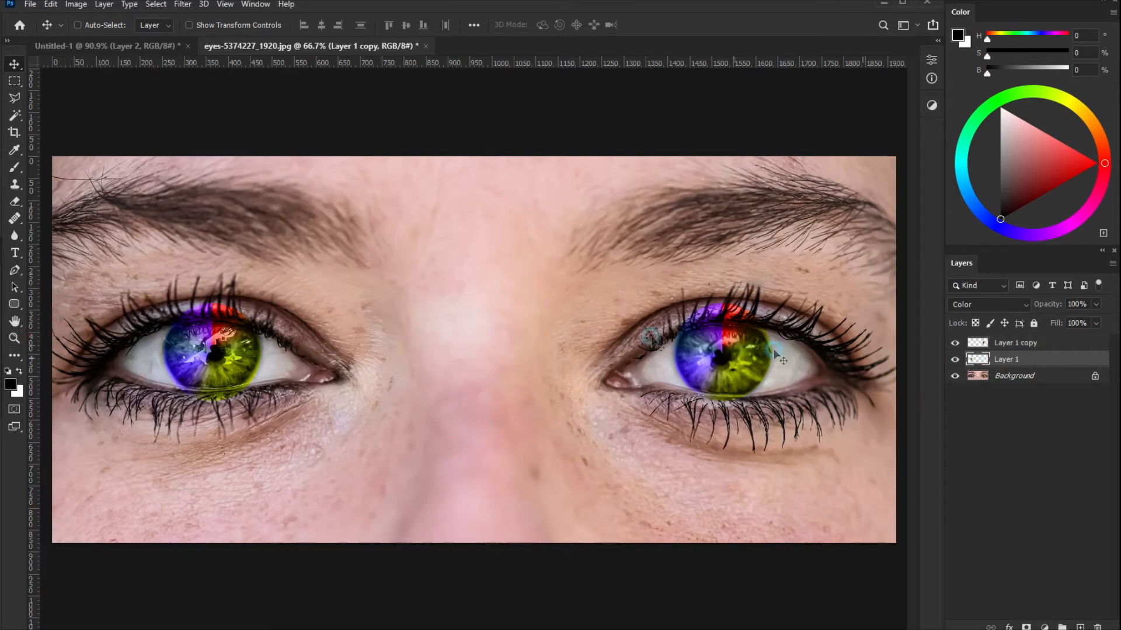
{"action": "scroll", "coordinate": [309, 353], "scroll_direction": "up", "scroll_amount": 5}
{"action": "scroll", "coordinate": [309, 353], "scroll_direction": "up", "scroll_amount": 1}
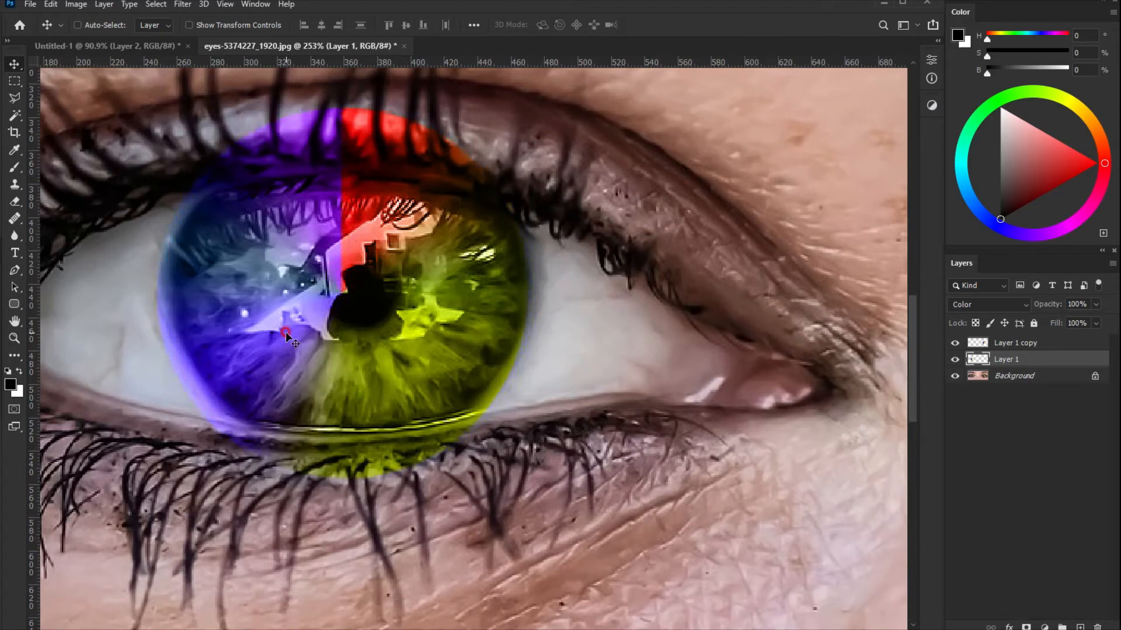
{"action": "left_click", "coordinate": [13, 201]}
{"action": "left_click", "coordinate": [519, 332]}
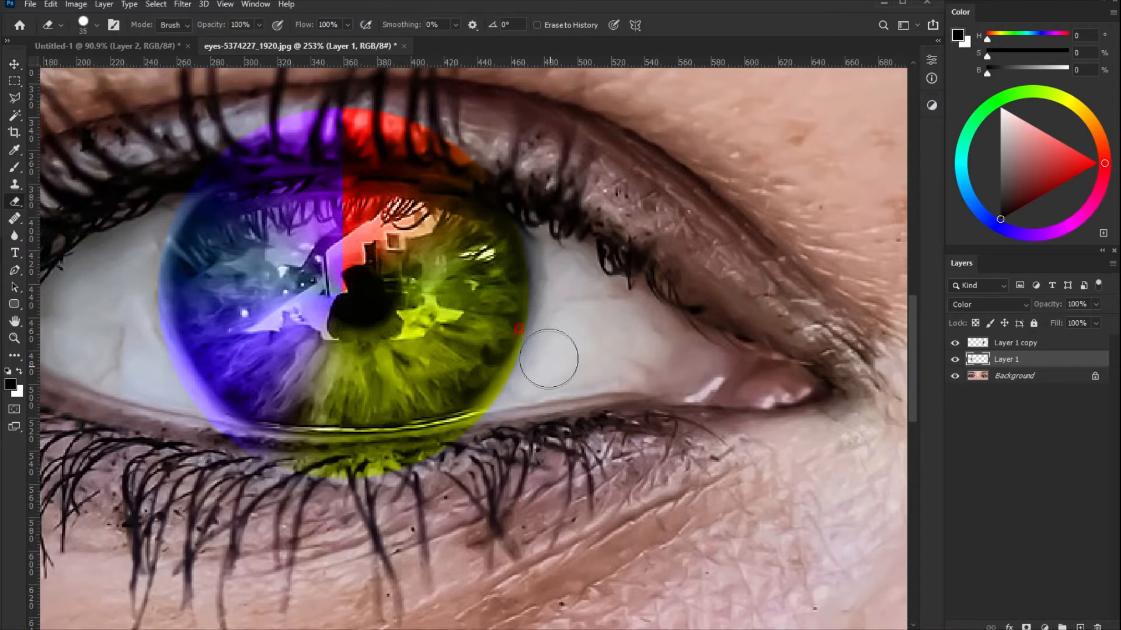
{"action": "key", "text": "bracketleft"}
{"action": "key", "text": "bracketleft"}
{"action": "mouse_move", "coordinate": [546, 283]}
{"action": "left_mouse_down"}
{"action": "mouse_move", "coordinate": [533, 345]}
{"action": "mouse_move", "coordinate": [489, 411]}
{"action": "left_mouse_up"}
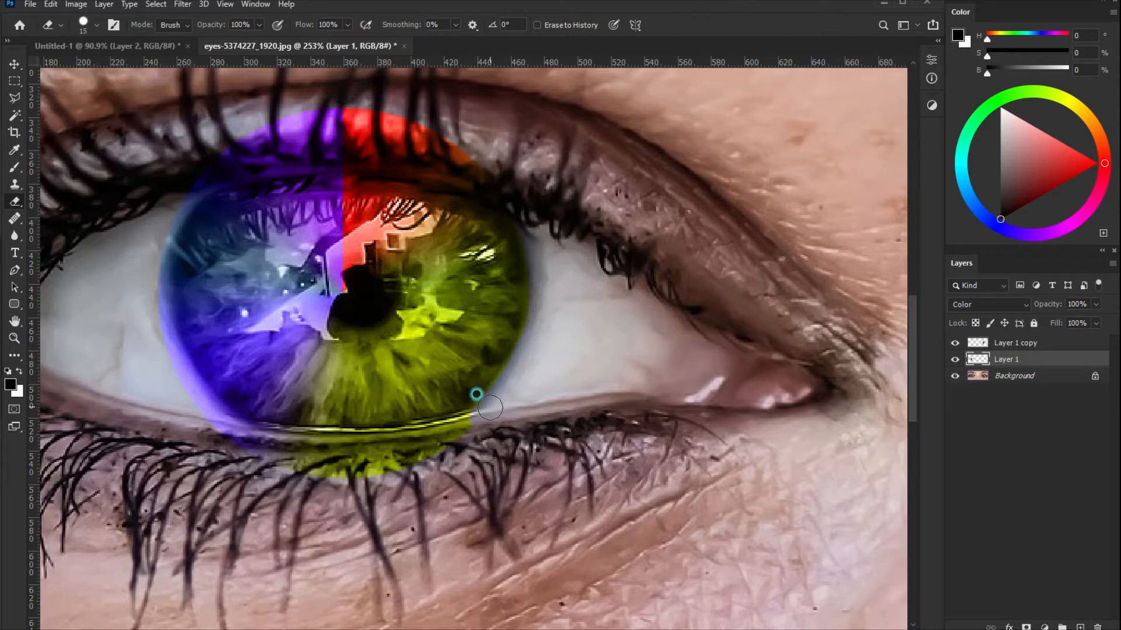
{"action": "mouse_move", "coordinate": [227, 433]}
{"action": "left_mouse_down"}
{"action": "mouse_move", "coordinate": [367, 441]}
{"action": "mouse_move", "coordinate": [475, 425]}
{"action": "mouse_move", "coordinate": [378, 460]}
{"action": "mouse_move", "coordinate": [385, 470]}
{"action": "mouse_move", "coordinate": [303, 467]}
{"action": "left_mouse_up"}
{"action": "mouse_move", "coordinate": [168, 338]}
{"action": "left_mouse_down"}
{"action": "mouse_move", "coordinate": [232, 431]}
{"action": "mouse_move", "coordinate": [263, 441]}
{"action": "left_mouse_up"}
{"action": "key", "text": "ctrl+z"}
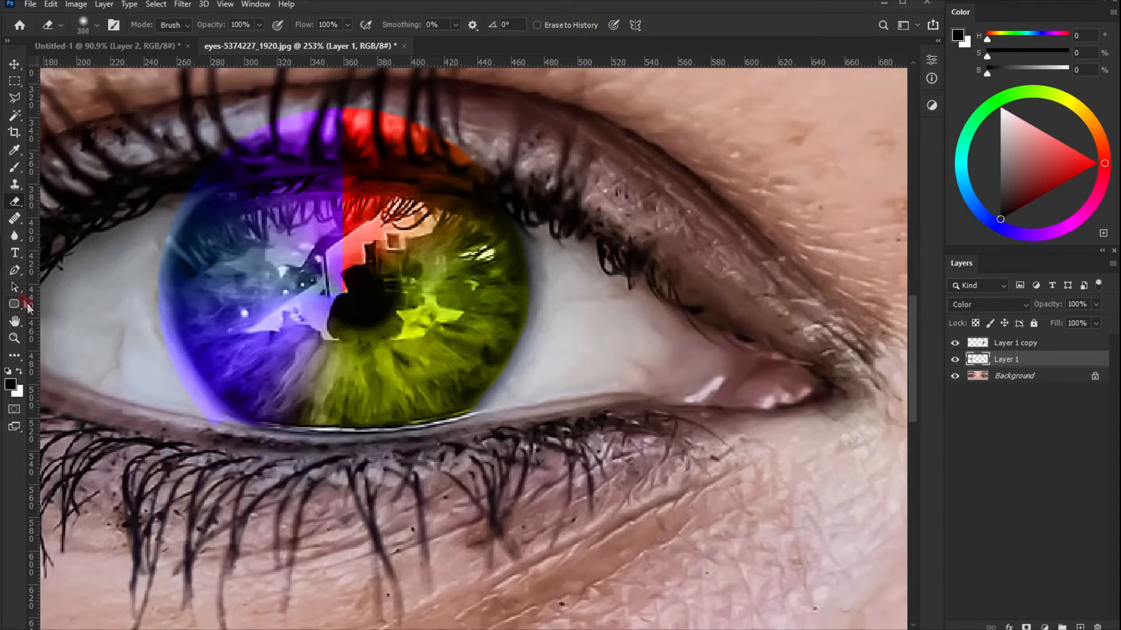
Reduce the soft eraser to 20 px and clean the colour spill from both sides of the left iris and its upper eyelid.
{"action": "key", "text": "bracketleft"}
{"action": "key", "text": "bracketleft"}
{"action": "key", "text": "bracketleft"}
{"action": "key", "text": "bracketleft"}
{"action": "key", "text": "bracketleft"}
{"action": "key", "text": "bracketleft"}
{"action": "key", "text": "bracketleft"}
{"action": "key", "text": "bracketleft"}
{"action": "key", "text": "bracketleft"}
{"action": "key", "text": "bracketleft"}
{"action": "key", "text": "bracketleft"}
{"action": "key", "text": "bracketleft"}
{"action": "key", "text": "bracketleft"}
{"action": "key", "text": "bracketleft"}
{"action": "left_click_drag", "start_coordinate": [151, 296], "coordinate": [155, 318]}
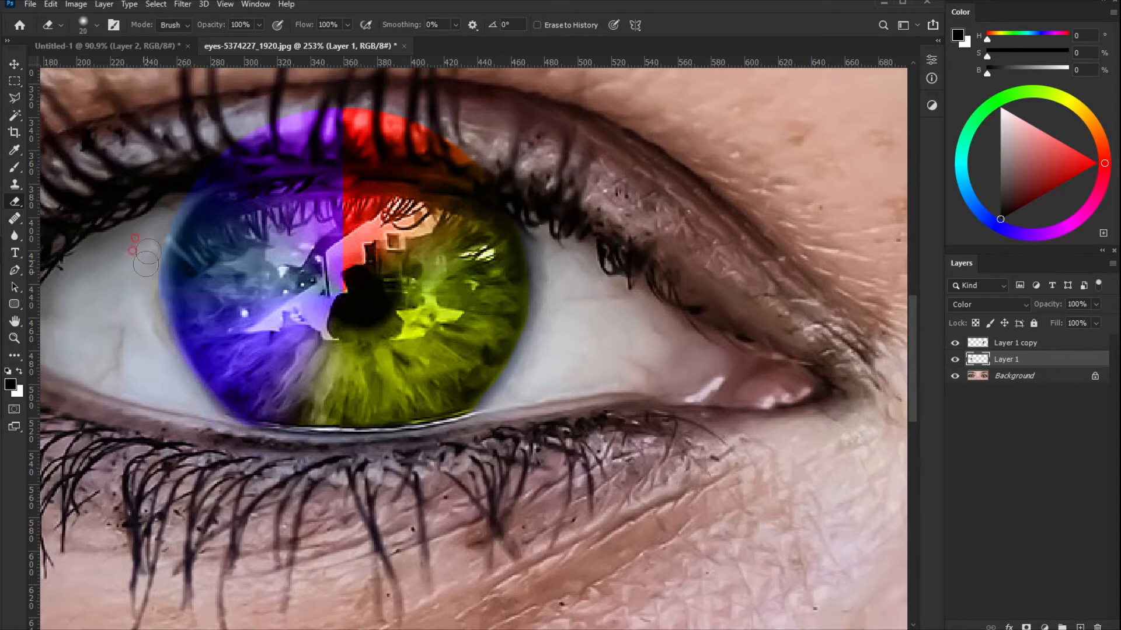
{"action": "left_click_drag", "start_coordinate": [140, 274], "coordinate": [147, 296]}
{"action": "mouse_move", "coordinate": [546, 238]}
{"action": "left_mouse_down"}
{"action": "mouse_move", "coordinate": [543, 298]}
{"action": "mouse_move", "coordinate": [520, 363]}
{"action": "left_mouse_up"}
{"action": "mouse_move", "coordinate": [527, 357]}
{"action": "left_mouse_down"}
{"action": "mouse_move", "coordinate": [470, 395]}
{"action": "mouse_move", "coordinate": [487, 417]}
{"action": "left_mouse_up"}
{"action": "mouse_move", "coordinate": [359, 129]}
{"action": "left_mouse_down"}
{"action": "mouse_move", "coordinate": [321, 123]}
{"action": "mouse_move", "coordinate": [230, 150]}
{"action": "mouse_move", "coordinate": [472, 151]}
{"action": "mouse_move", "coordinate": [385, 140]}
{"action": "mouse_move", "coordinate": [200, 156]}
{"action": "mouse_move", "coordinate": [300, 142]}
{"action": "mouse_move", "coordinate": [440, 155]}
{"action": "mouse_move", "coordinate": [269, 150]}
{"action": "mouse_move", "coordinate": [351, 146]}
{"action": "mouse_move", "coordinate": [525, 200]}
{"action": "left_mouse_up"}
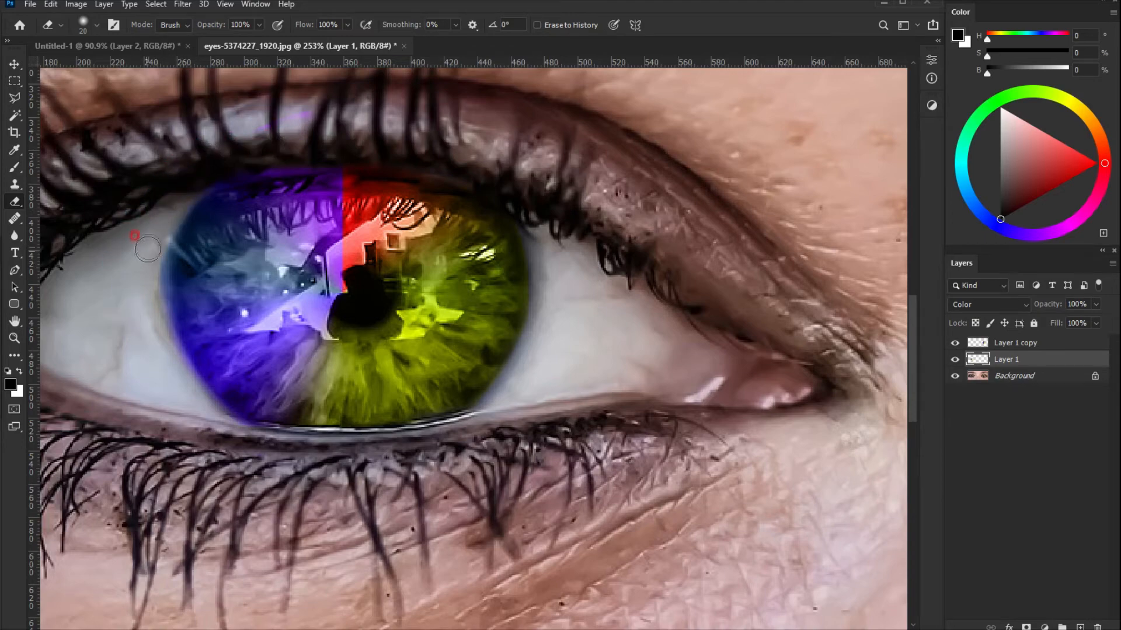
On Layer 1 copy, erase the colour spilling over the eyelids and eye white around the right iris with the 20 px eraser.
{"action": "mouse_move", "coordinate": [778, 322]}
{"action": "left_mouse_down"}
{"action": "mouse_move", "coordinate": [596, 278]}
{"action": "mouse_move", "coordinate": [65, 240]}
{"action": "left_mouse_up"}
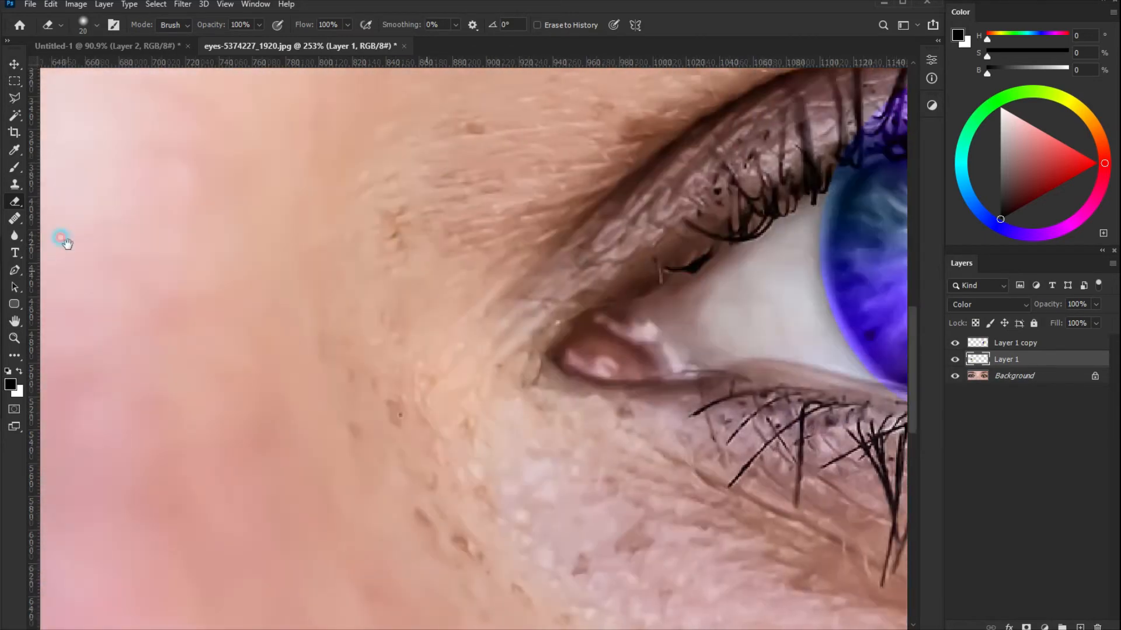
{"action": "left_click_drag", "start_coordinate": [657, 350], "coordinate": [220, 355]}
{"action": "left_click", "coordinate": [1020, 344]}
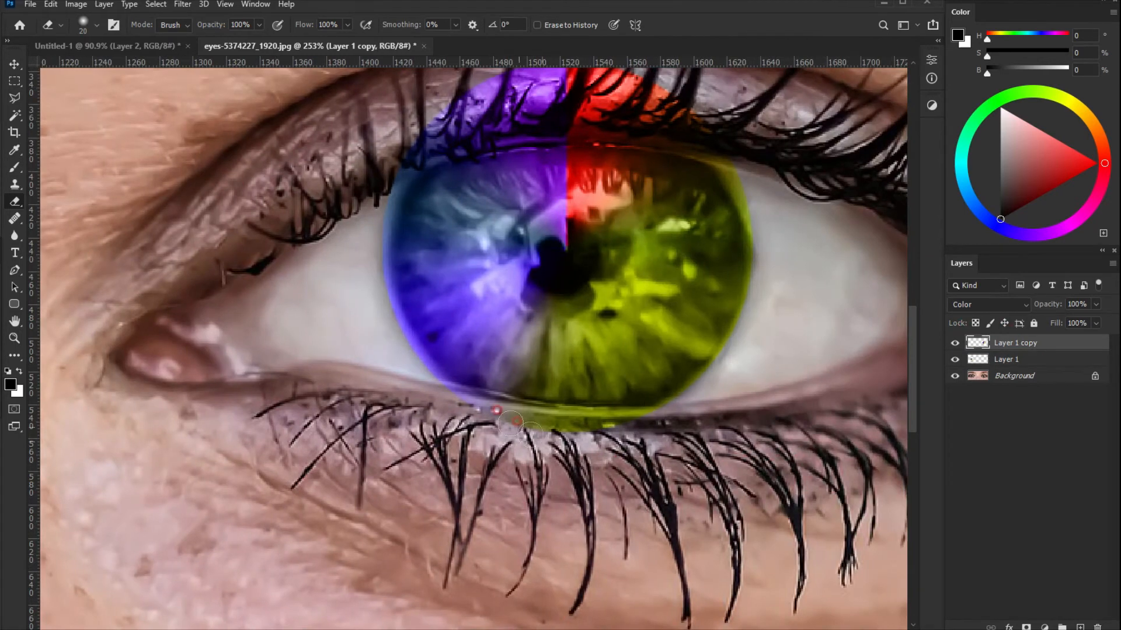
{"action": "mouse_move", "coordinate": [596, 424]}
{"action": "left_mouse_down"}
{"action": "mouse_move", "coordinate": [679, 421]}
{"action": "mouse_move", "coordinate": [474, 407]}
{"action": "mouse_move", "coordinate": [624, 419]}
{"action": "mouse_move", "coordinate": [665, 415]}
{"action": "mouse_move", "coordinate": [701, 387]}
{"action": "left_mouse_up"}
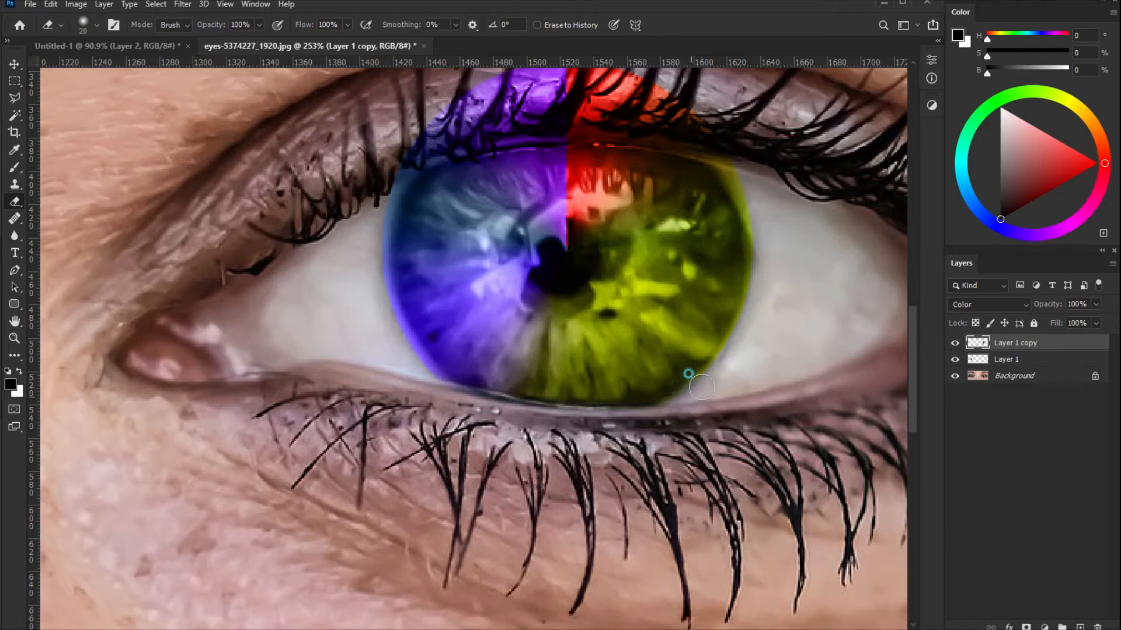
{"action": "mouse_move", "coordinate": [743, 285]}
{"action": "left_mouse_down"}
{"action": "mouse_move", "coordinate": [761, 195]}
{"action": "mouse_move", "coordinate": [723, 157]}
{"action": "mouse_move", "coordinate": [740, 187]}
{"action": "left_mouse_up"}
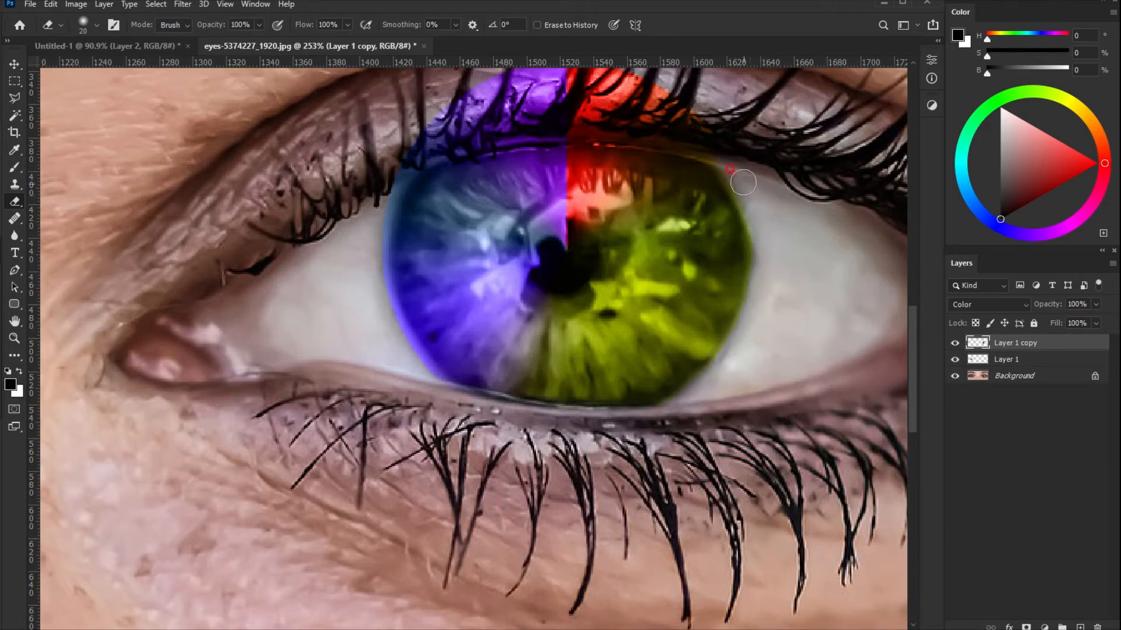
{"action": "left_click_drag", "start_coordinate": [389, 178], "coordinate": [377, 238]}
{"action": "mouse_move", "coordinate": [706, 99]}
{"action": "left_mouse_down"}
{"action": "mouse_move", "coordinate": [602, 115]}
{"action": "mouse_move", "coordinate": [521, 99]}
{"action": "mouse_move", "coordinate": [596, 70]}
{"action": "left_mouse_up"}
{"action": "mouse_move", "coordinate": [523, 80]}
{"action": "left_mouse_down"}
{"action": "mouse_move", "coordinate": [393, 149]}
{"action": "mouse_move", "coordinate": [645, 87]}
{"action": "mouse_move", "coordinate": [728, 147]}
{"action": "mouse_move", "coordinate": [536, 132]}
{"action": "mouse_move", "coordinate": [445, 140]}
{"action": "mouse_move", "coordinate": [282, 180]}
{"action": "left_mouse_up"}
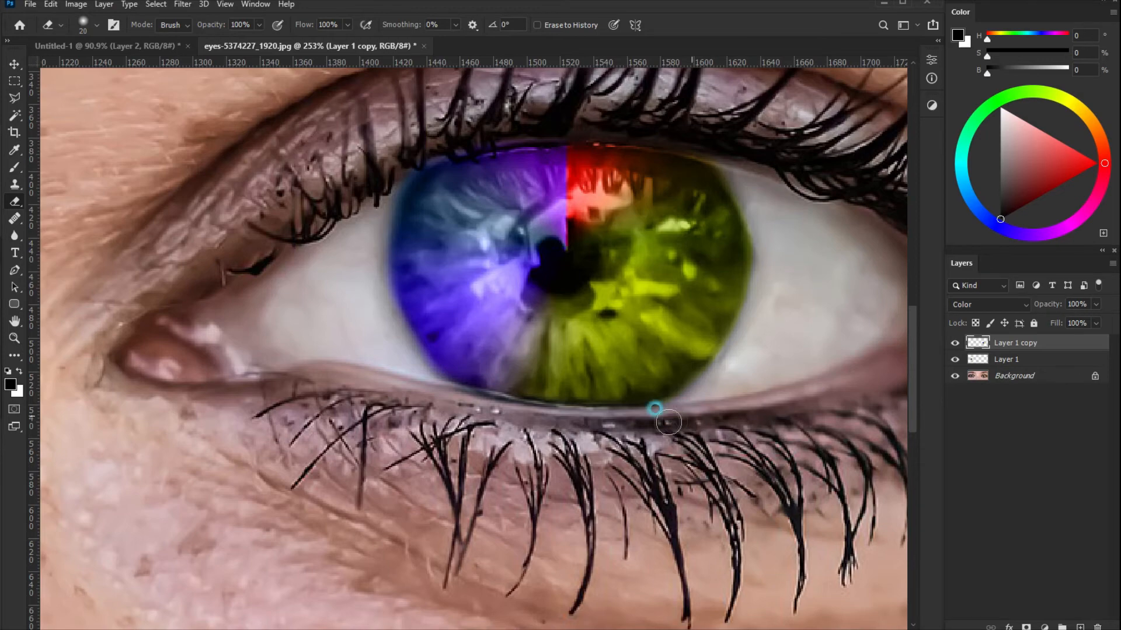
Soften the hard purple-red seam in both irises on Layer 1 copy and Layer 1 with the Blur tool at 88% strength.
{"action": "scroll", "coordinate": [403, 517], "scroll_direction": "down", "scroll_amount": 10}
{"action": "scroll", "coordinate": [176, 475], "scroll_direction": "down", "scroll_amount": 3}
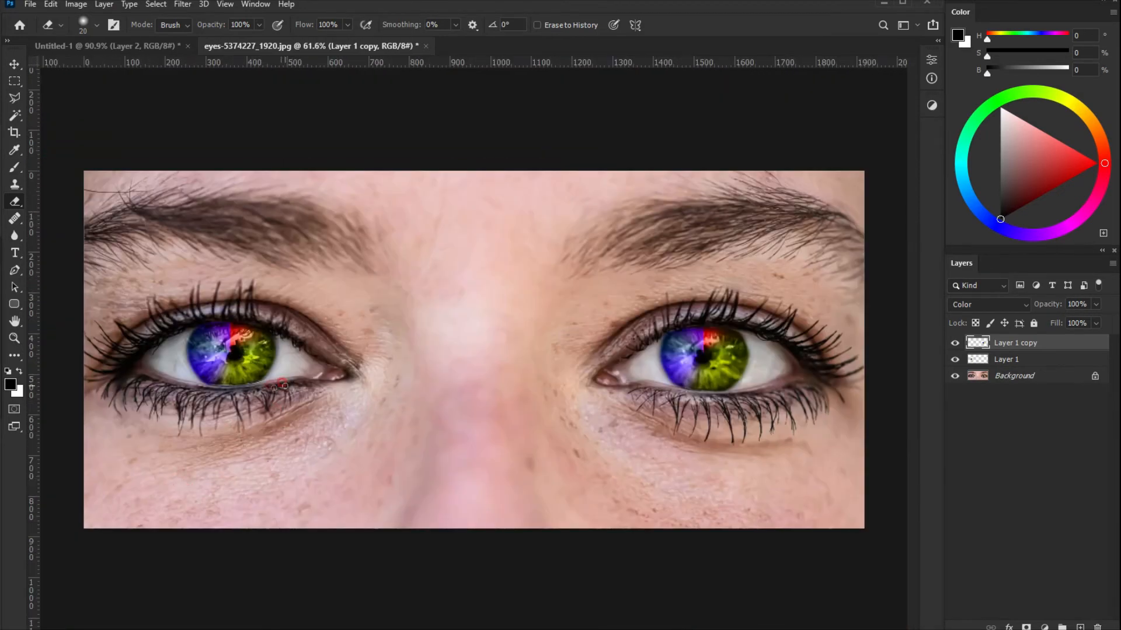
{"action": "scroll", "coordinate": [234, 412], "scroll_direction": "up", "scroll_amount": 1}
{"action": "left_click", "coordinate": [16, 237]}
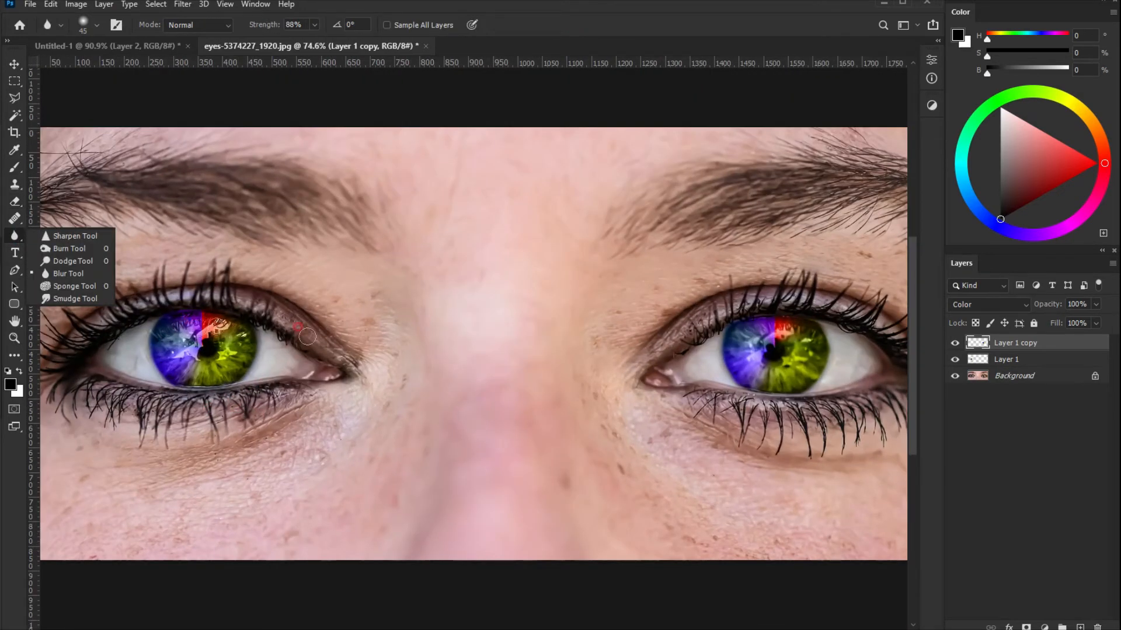
{"action": "mouse_move", "coordinate": [767, 339]}
{"action": "left_mouse_down"}
{"action": "mouse_move", "coordinate": [793, 335]}
{"action": "mouse_move", "coordinate": [771, 324]}
{"action": "mouse_move", "coordinate": [789, 325]}
{"action": "mouse_move", "coordinate": [765, 350]}
{"action": "left_mouse_up"}
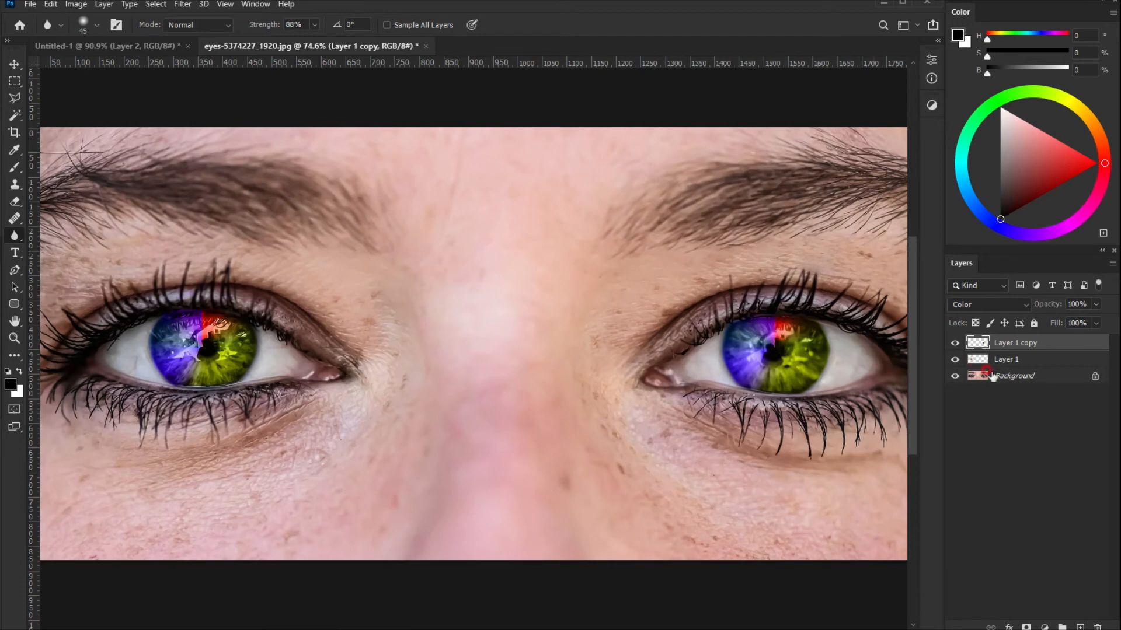
{"action": "left_click", "coordinate": [1021, 360]}
{"action": "mouse_move", "coordinate": [210, 329]}
{"action": "left_mouse_down"}
{"action": "mouse_move", "coordinate": [195, 333]}
{"action": "mouse_move", "coordinate": [203, 321]}
{"action": "left_mouse_up"}
{"action": "scroll", "coordinate": [526, 369], "scroll_direction": "down", "scroll_amount": 2}
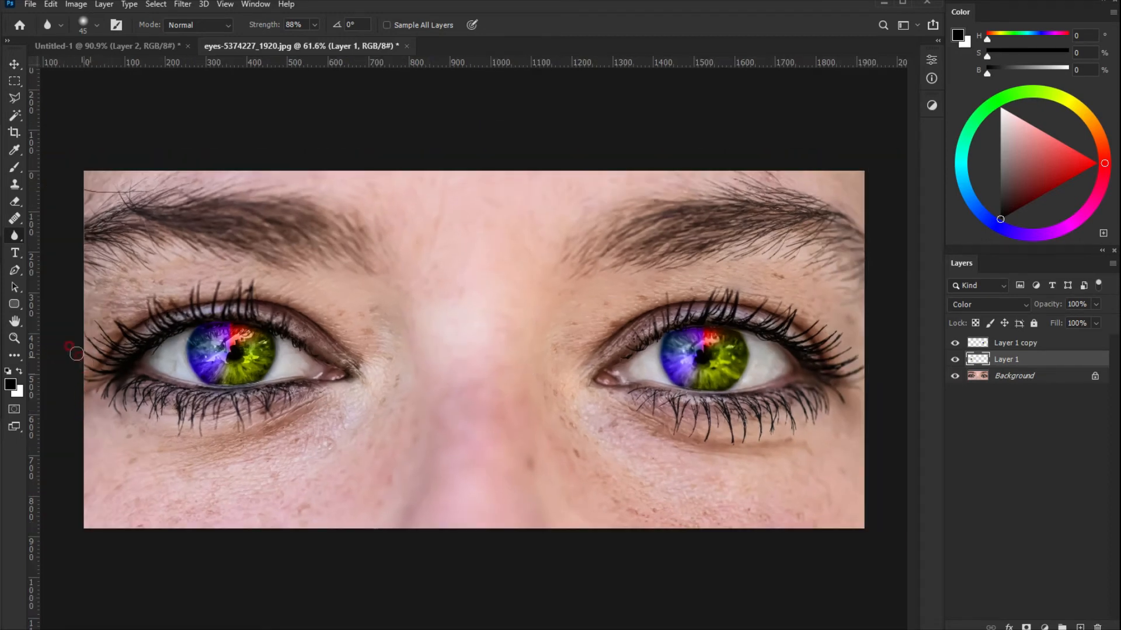
{"action": "left_click", "coordinate": [13, 322]}
{"action": "scroll", "coordinate": [596, 408], "scroll_direction": "up", "scroll_amount": 1}
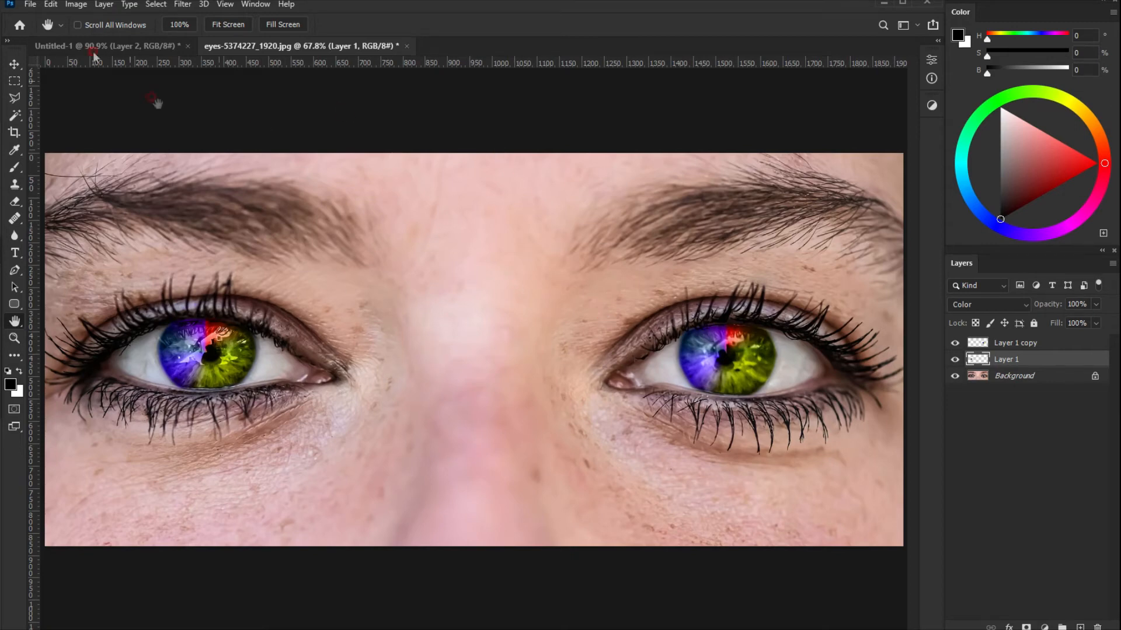
{"action": "left_click", "coordinate": [30, 11]}
{"action": "left_click", "coordinate": [37, 31]}
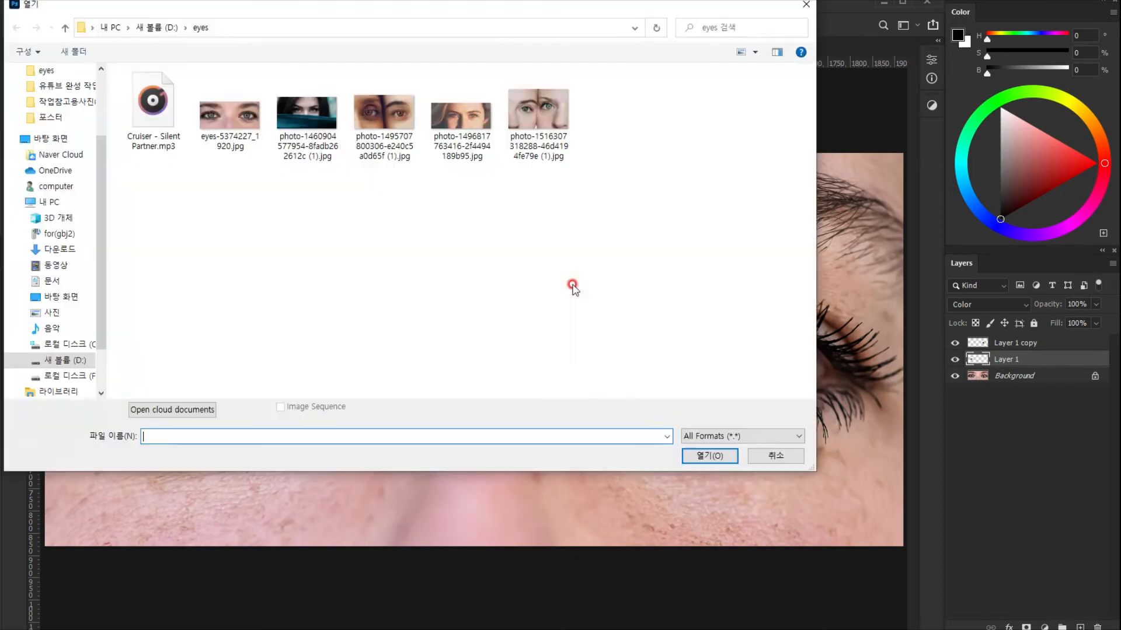
{"action": "left_click", "coordinate": [306, 114]}
{"action": "left_click", "coordinate": [701, 457]}
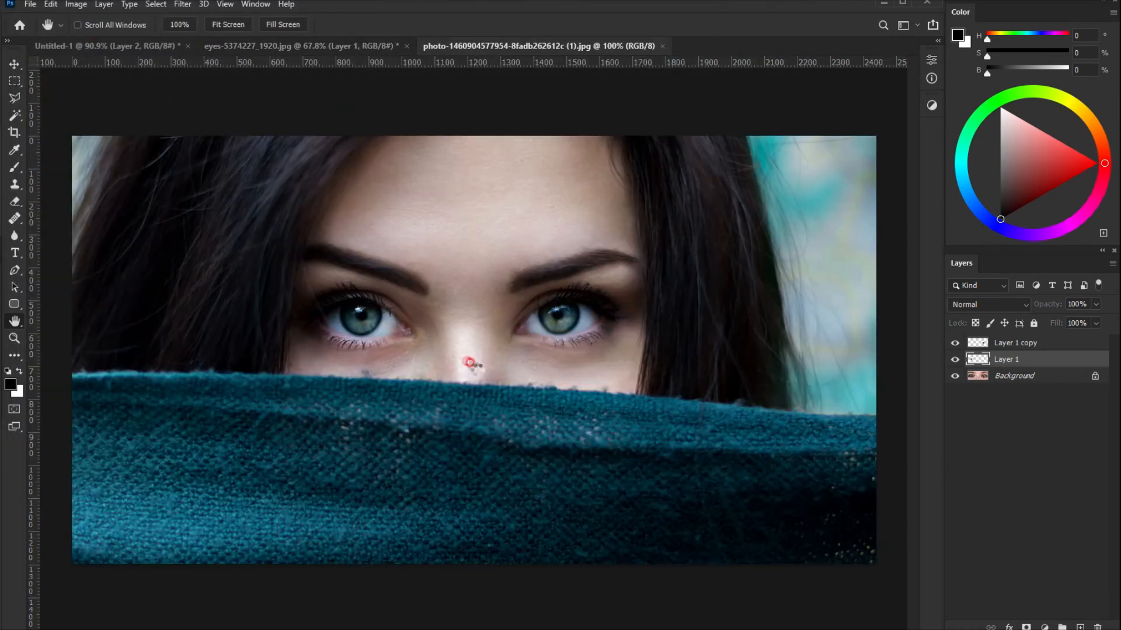
{"action": "left_click", "coordinate": [14, 337]}
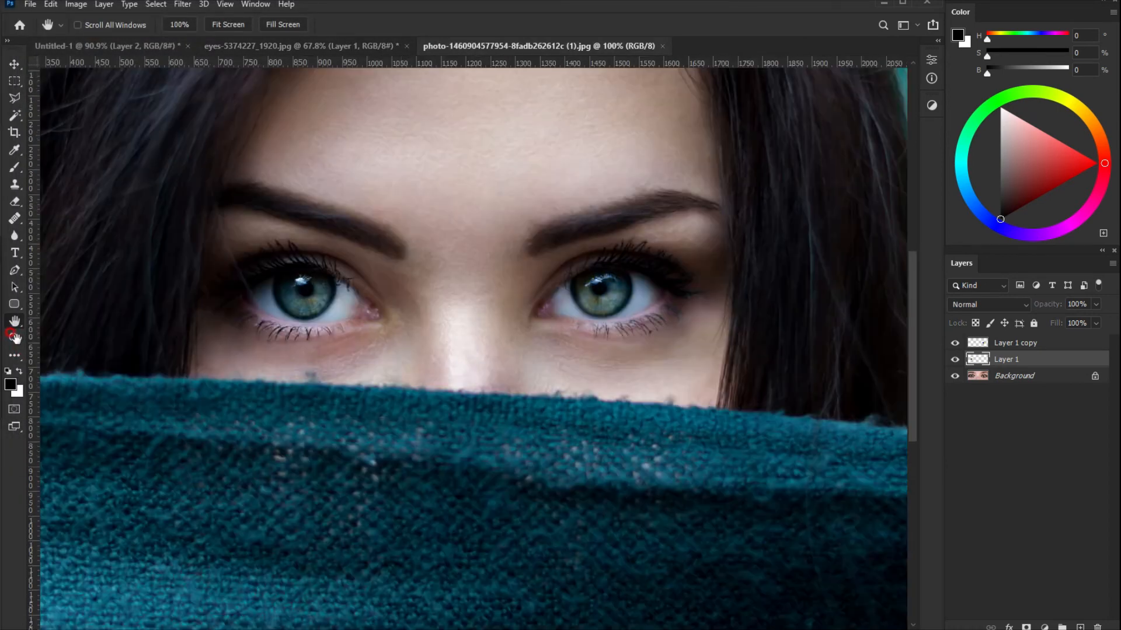
{"action": "left_click_drag", "start_coordinate": [420, 315], "coordinate": [437, 310]}
{"action": "left_click", "coordinate": [422, 306]}
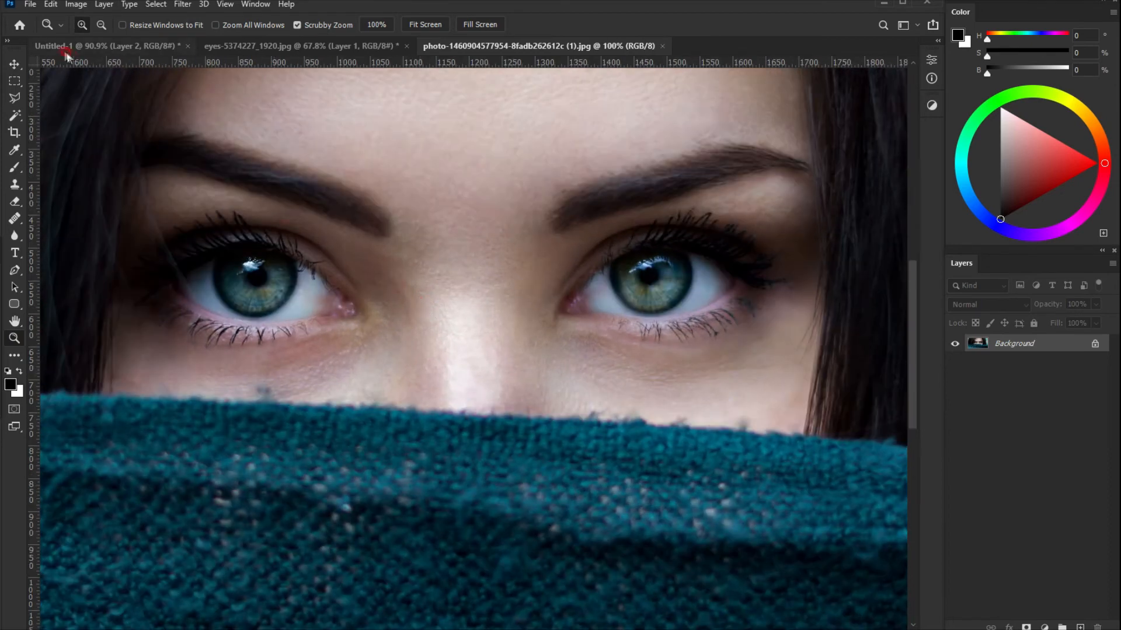
Copy the second circle from the Untitled-1 document and paste it into the photo of the veiled woman.
{"action": "left_click", "coordinate": [86, 52]}
{"action": "left_click", "coordinate": [14, 81]}
{"action": "left_click_drag", "start_coordinate": [362, 181], "coordinate": [667, 501]}
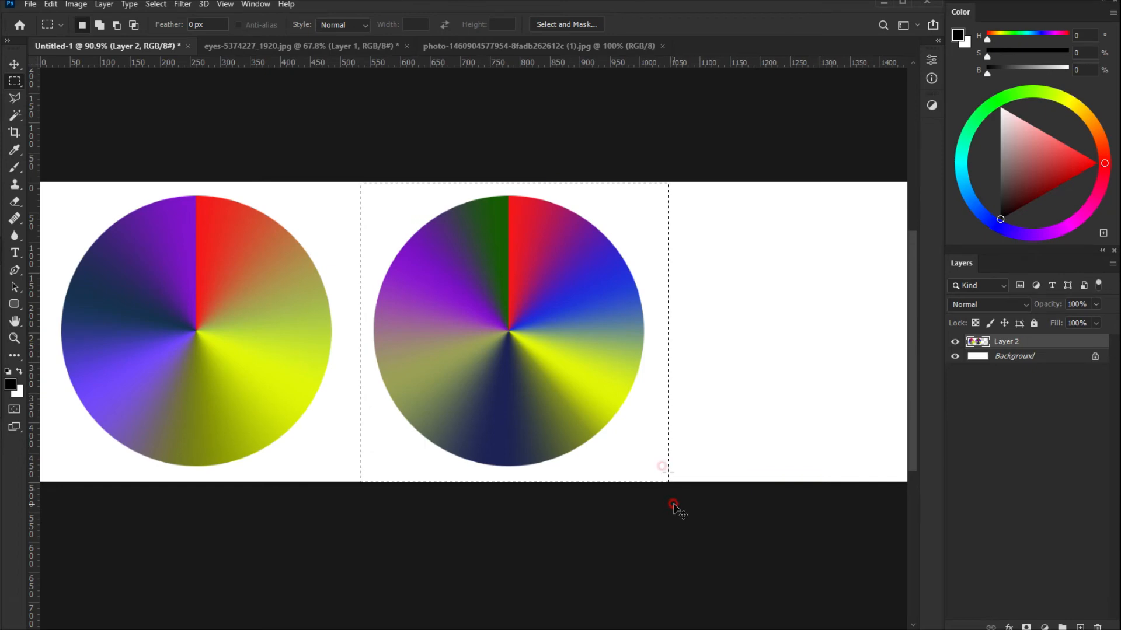
{"action": "key", "text": "ctrl+c"}
{"action": "left_click", "coordinate": [482, 47]}
{"action": "key", "text": "ctrl+v"}
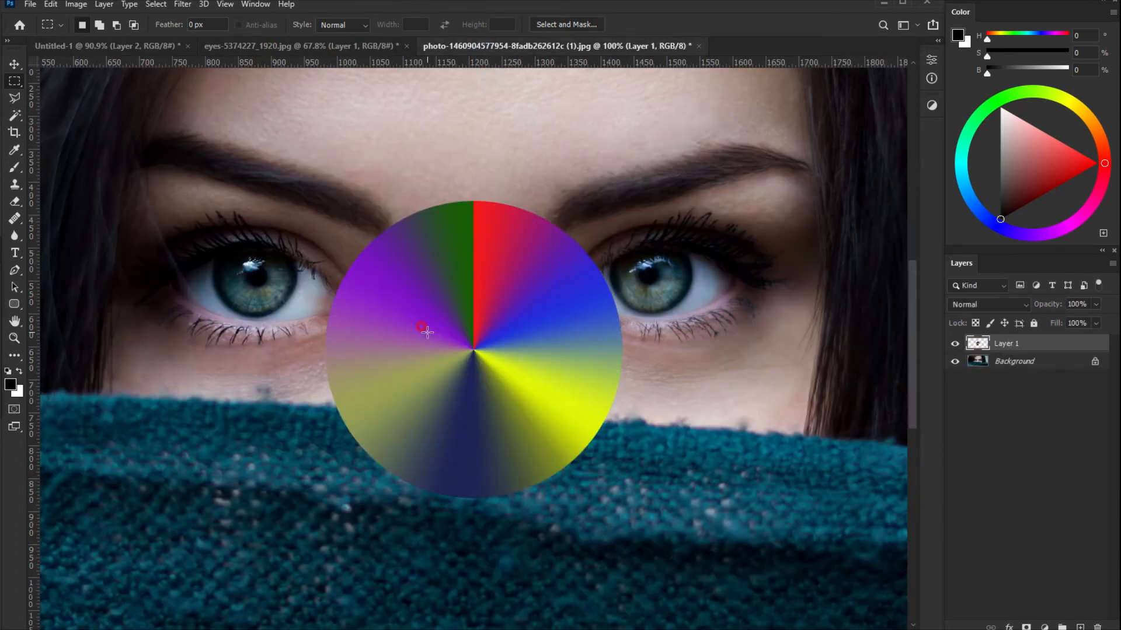
Set the pasted circle's blending mode to Color and fit it over the left iris, scaled to 27.49%.
{"action": "left_click", "coordinate": [984, 306]}
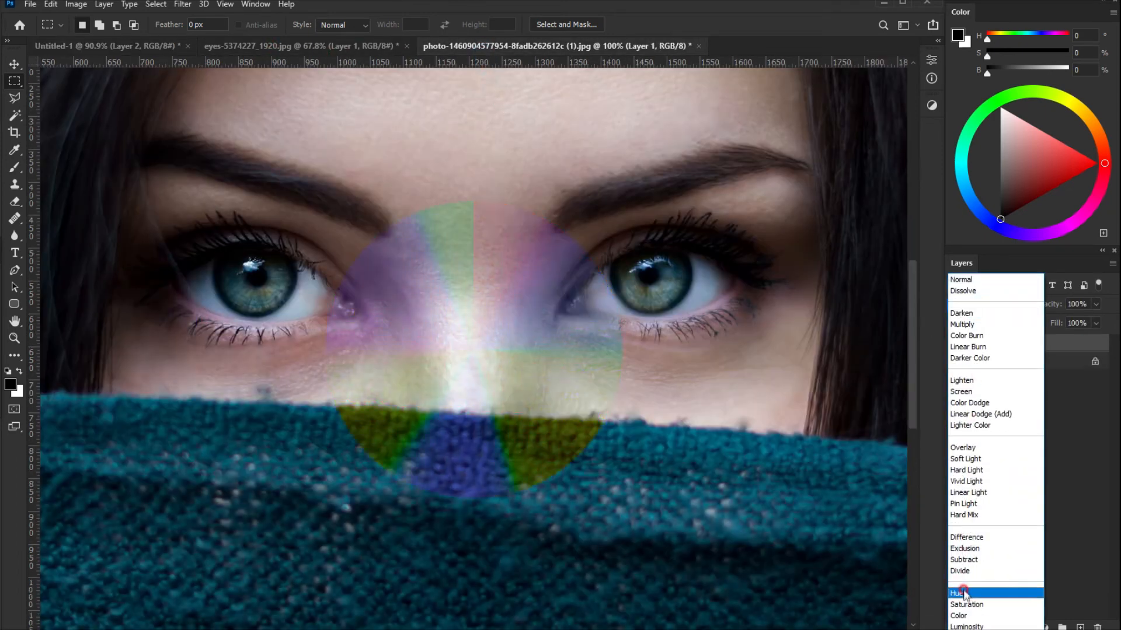
{"action": "left_click", "coordinate": [971, 609]}
{"action": "left_click", "coordinate": [14, 63]}
{"action": "left_click_drag", "start_coordinate": [466, 300], "coordinate": [289, 236]}
{"action": "key", "text": "ctrl+t"}
{"action": "left_click_drag", "start_coordinate": [413, 167], "coordinate": [338, 250]}
{"action": "left_click_drag", "start_coordinate": [303, 269], "coordinate": [263, 263]}
{"action": "left_click_drag", "start_coordinate": [296, 325], "coordinate": [296, 319]}
{"action": "left_click_drag", "start_coordinate": [216, 243], "coordinate": [211, 237]}
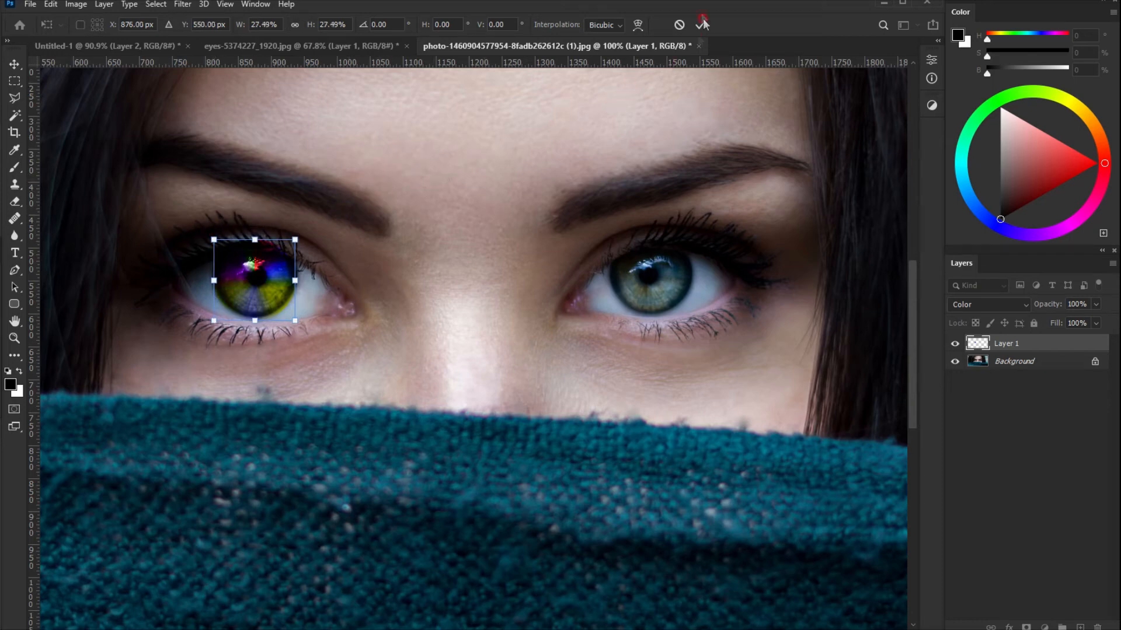
{"action": "left_click", "coordinate": [701, 24]}
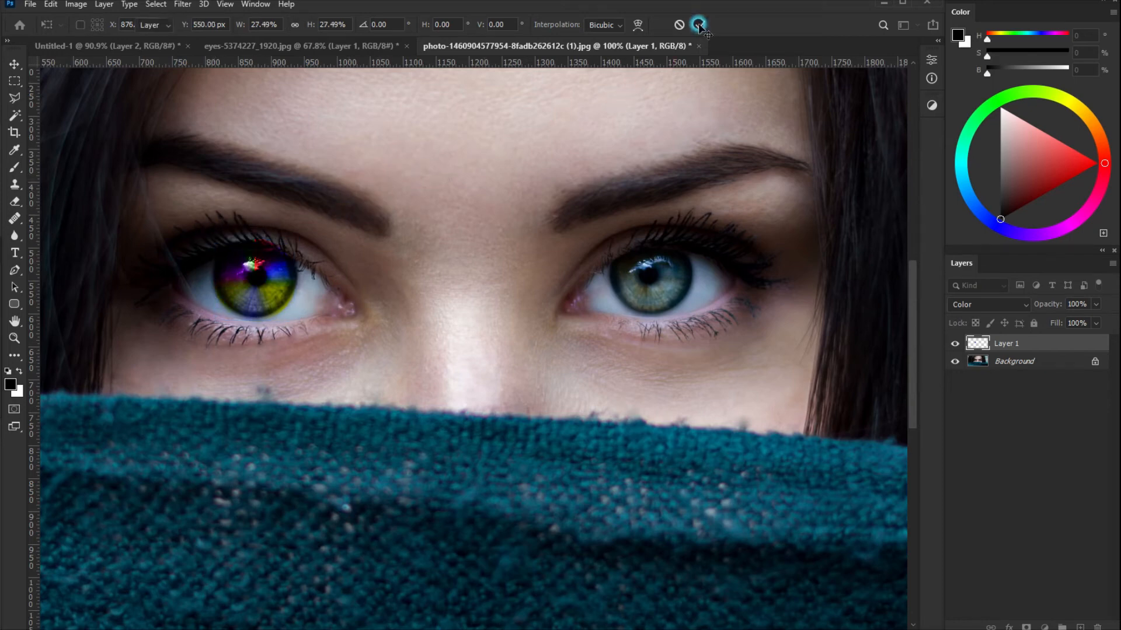
Duplicate the fitted circle layer and move the copy onto the woman's right-hand iris in the image.
{"action": "key", "text": "ctrl+j"}
{"action": "left_click_drag", "start_coordinate": [293, 277], "coordinate": [689, 278]}
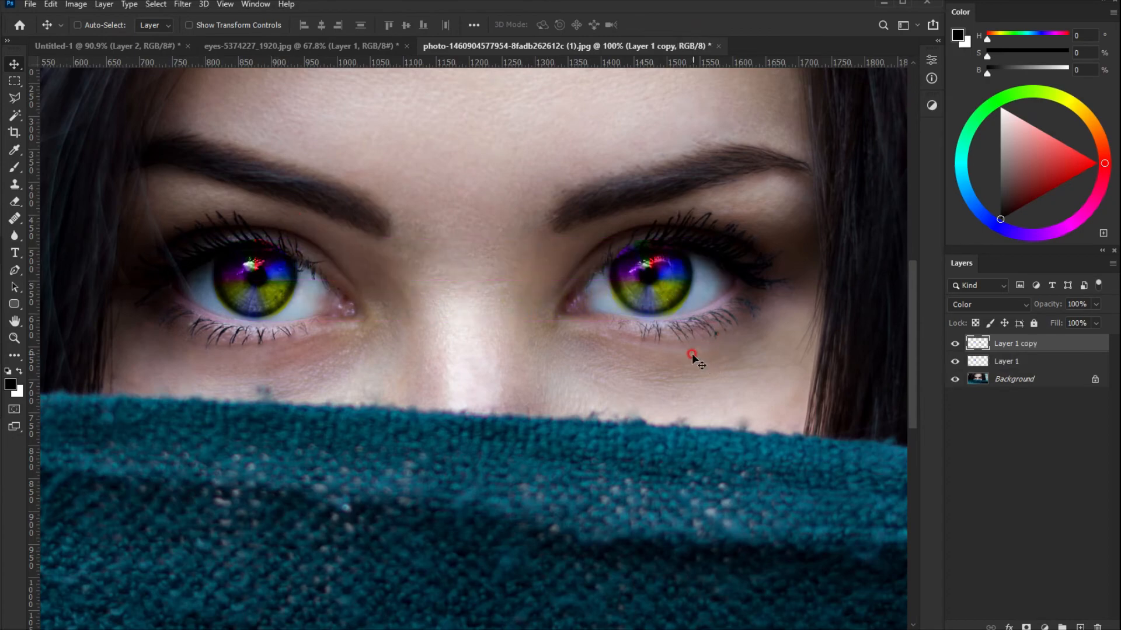
Erase the colour spilling past the right-hand iris on Layer 1 copy along its lower and upper edges, using a size 20 Eraser.
{"action": "scroll", "coordinate": [645, 344], "scroll_direction": "up", "scroll_amount": 5}
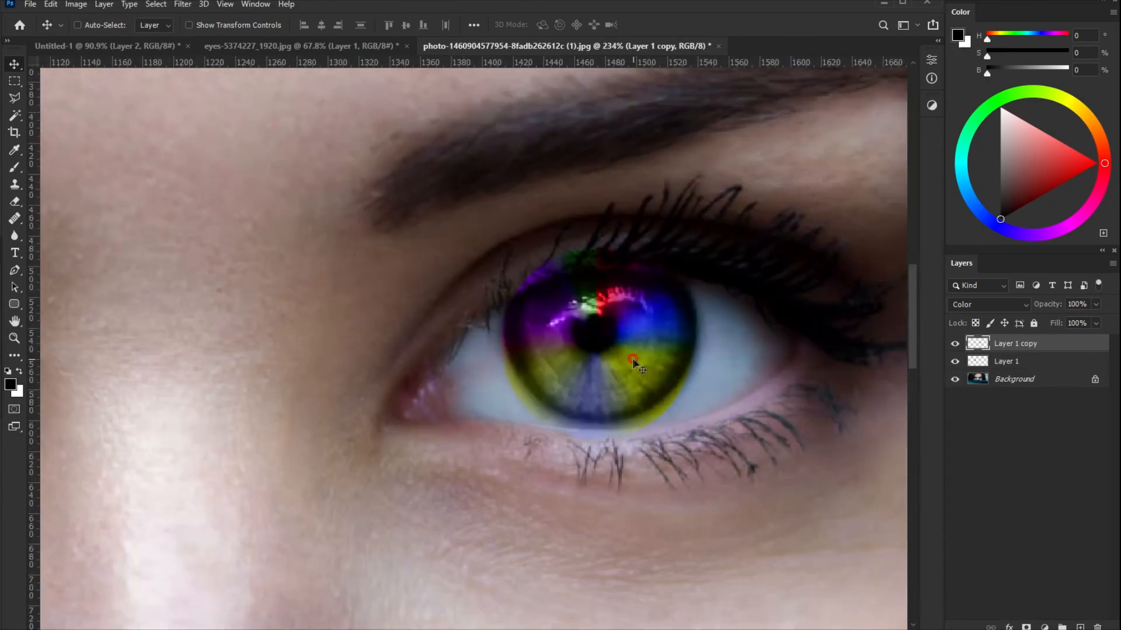
{"action": "scroll", "coordinate": [632, 358], "scroll_direction": "up", "scroll_amount": 1}
{"action": "left_click", "coordinate": [15, 202]}
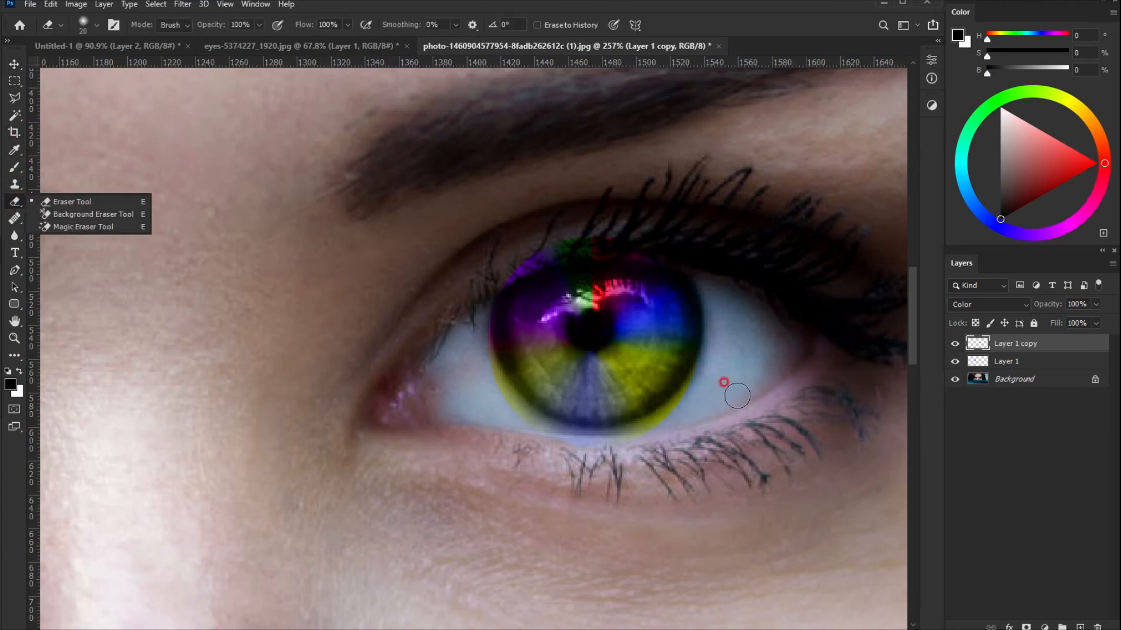
{"action": "mouse_move", "coordinate": [702, 383]}
{"action": "left_mouse_down"}
{"action": "mouse_move", "coordinate": [615, 428]}
{"action": "mouse_move", "coordinate": [538, 432]}
{"action": "left_mouse_up"}
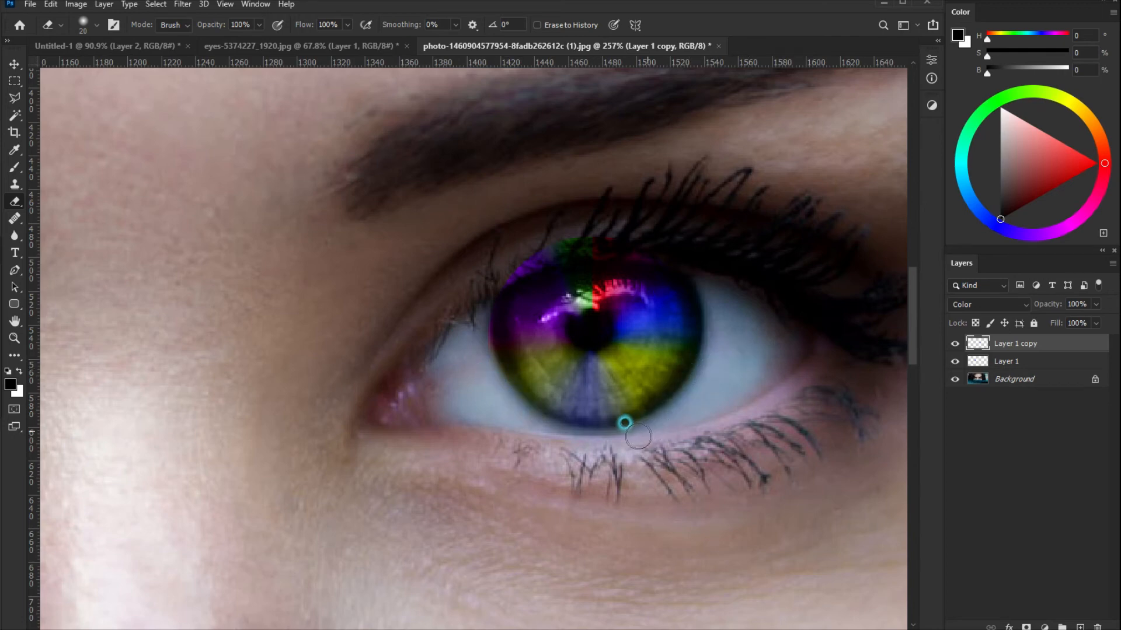
{"action": "mouse_move", "coordinate": [571, 220]}
{"action": "left_mouse_down"}
{"action": "mouse_move", "coordinate": [682, 239]}
{"action": "mouse_move", "coordinate": [580, 244]}
{"action": "mouse_move", "coordinate": [486, 277]}
{"action": "mouse_move", "coordinate": [553, 251]}
{"action": "mouse_move", "coordinate": [513, 264]}
{"action": "left_mouse_up"}
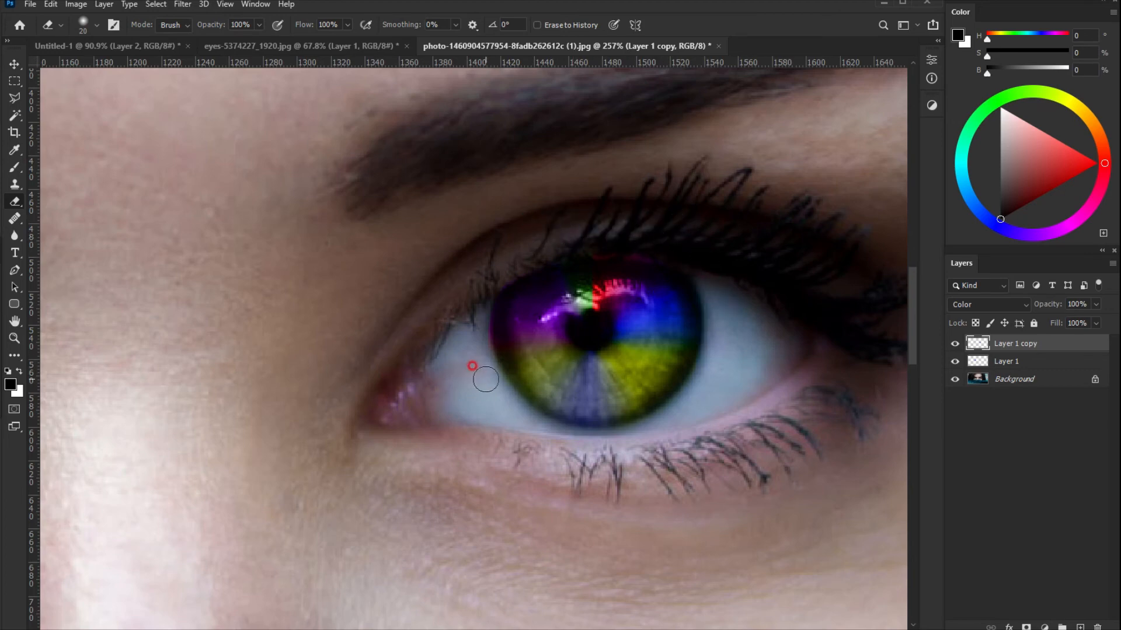
Erase the colour spilling past the left-hand iris on Layer 1, along the lower edge and under the upper lashes.
{"action": "mouse_move", "coordinate": [245, 388]}
{"action": "left_mouse_down"}
{"action": "mouse_move", "coordinate": [541, 340]}
{"action": "mouse_move", "coordinate": [486, 380]}
{"action": "left_mouse_up"}
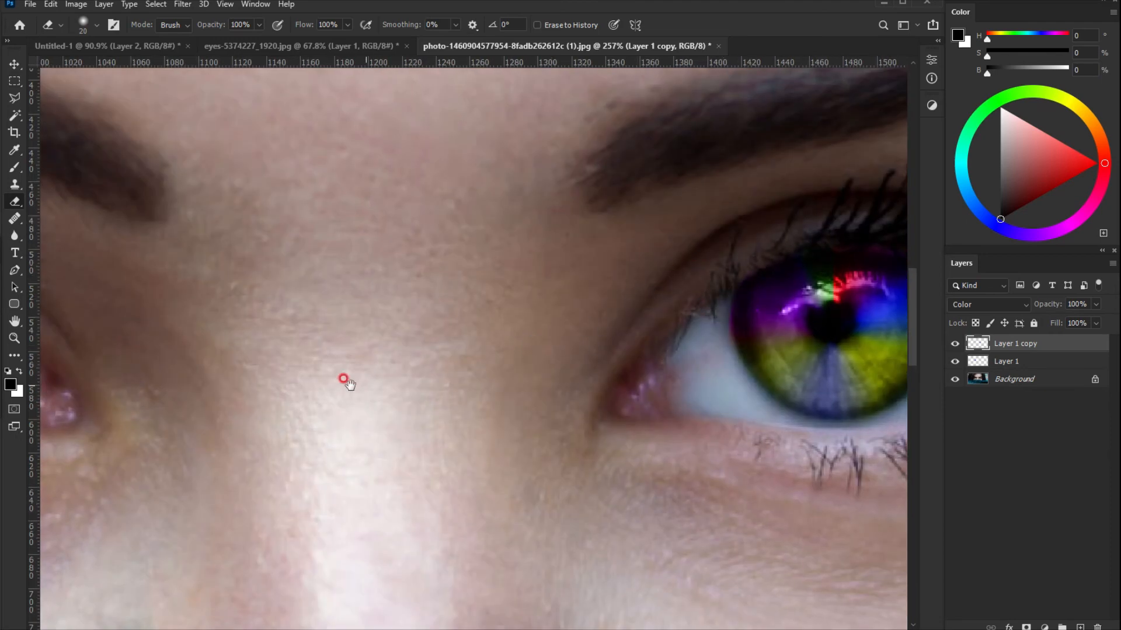
{"action": "left_click_drag", "start_coordinate": [146, 403], "coordinate": [736, 303]}
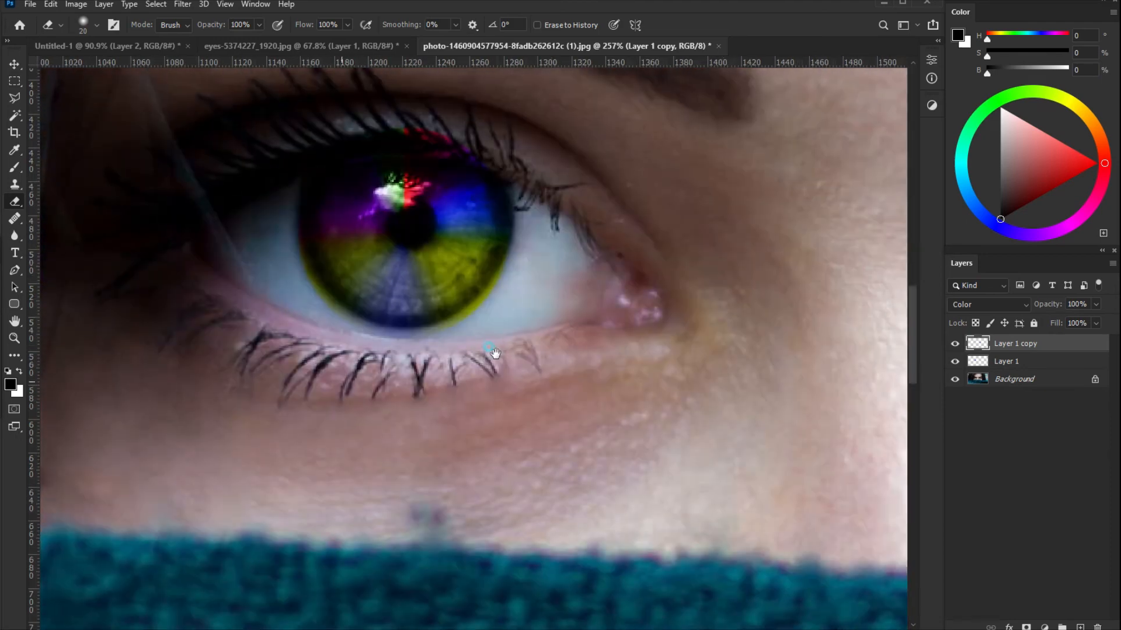
{"action": "left_click", "coordinate": [1006, 362]}
{"action": "mouse_move", "coordinate": [516, 279]}
{"action": "left_mouse_down"}
{"action": "mouse_move", "coordinate": [435, 325]}
{"action": "mouse_move", "coordinate": [320, 325]}
{"action": "left_mouse_up"}
{"action": "left_click_drag", "start_coordinate": [280, 239], "coordinate": [340, 322]}
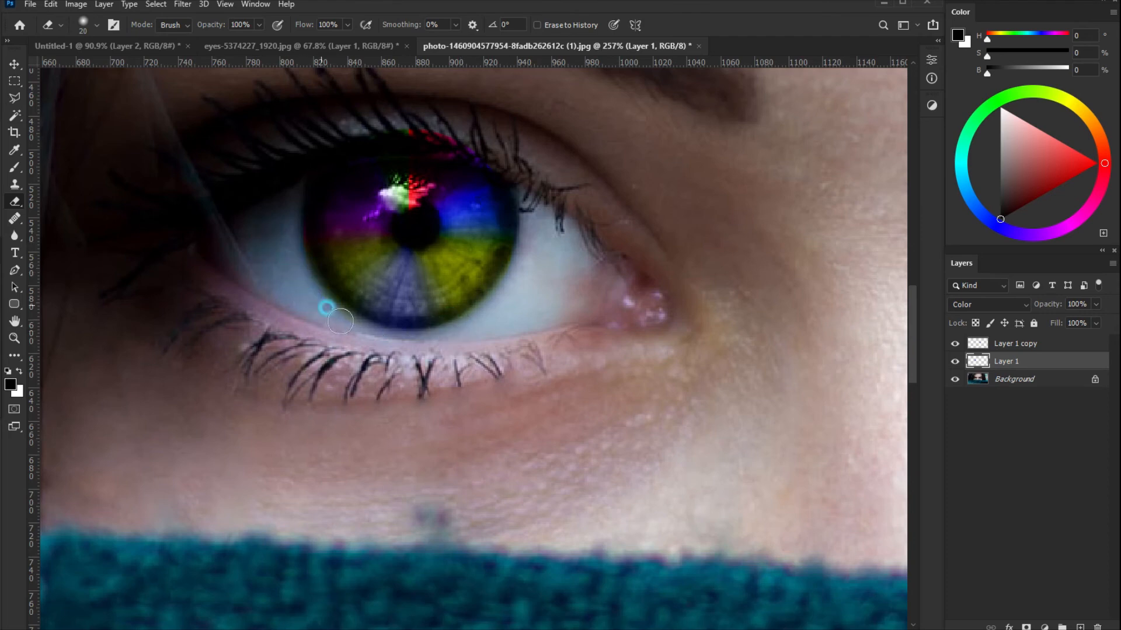
{"action": "mouse_move", "coordinate": [545, 145]}
{"action": "left_mouse_down"}
{"action": "mouse_move", "coordinate": [579, 252]}
{"action": "mouse_move", "coordinate": [482, 248]}
{"action": "mouse_move", "coordinate": [407, 227]}
{"action": "mouse_move", "coordinate": [521, 262]}
{"action": "mouse_move", "coordinate": [378, 230]}
{"action": "mouse_move", "coordinate": [422, 241]}
{"action": "mouse_move", "coordinate": [309, 262]}
{"action": "mouse_move", "coordinate": [508, 247]}
{"action": "mouse_move", "coordinate": [553, 277]}
{"action": "mouse_move", "coordinate": [569, 311]}
{"action": "mouse_move", "coordinate": [555, 274]}
{"action": "mouse_move", "coordinate": [560, 286]}
{"action": "left_mouse_up"}
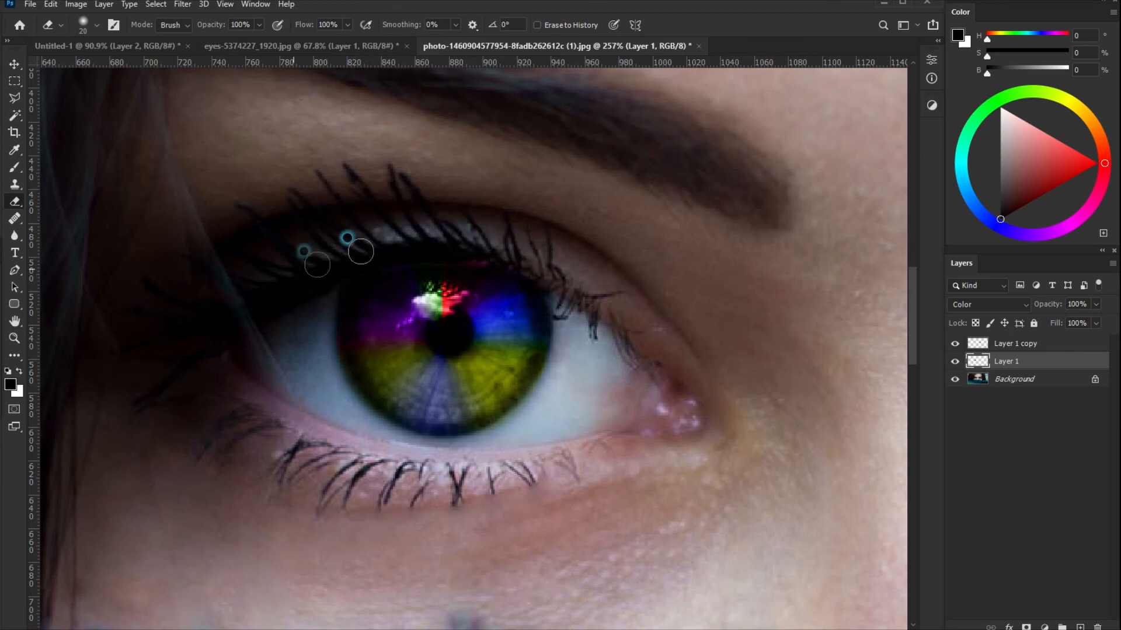
Soften the edges of the iris overlays on Layer 1 and Layer 1 copy with the Blur tool, size 45 at 88% strength.
{"action": "scroll", "coordinate": [684, 387], "scroll_direction": "down", "scroll_amount": 2}
{"action": "scroll", "coordinate": [684, 388], "scroll_direction": "down", "scroll_amount": 3}
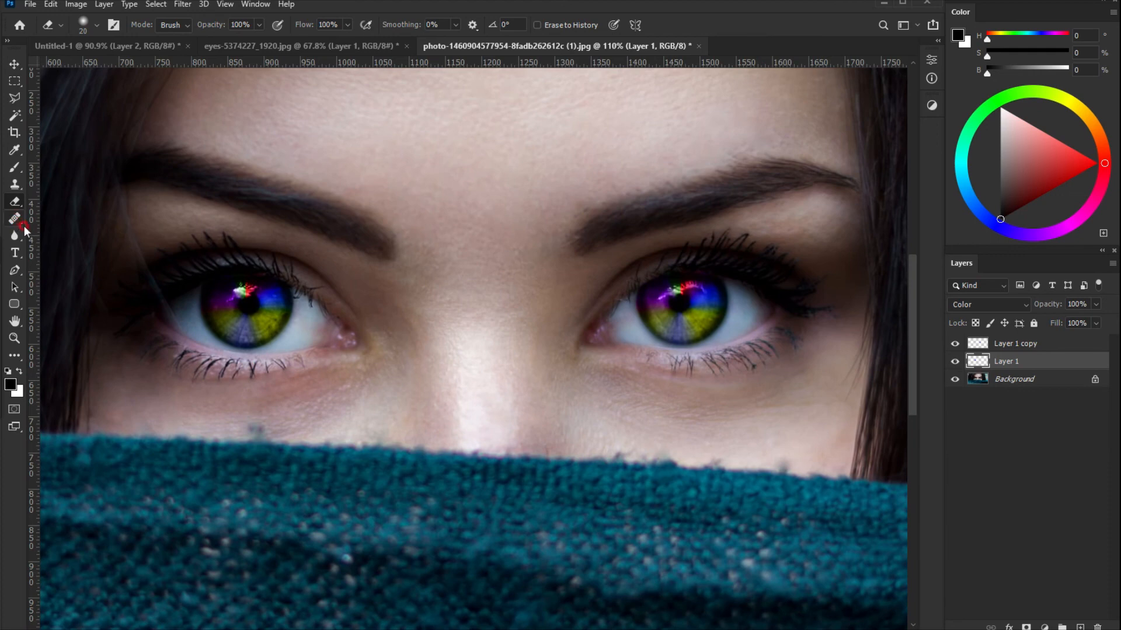
{"action": "left_click", "coordinate": [6, 238]}
{"action": "left_click_drag", "start_coordinate": [238, 283], "coordinate": [265, 283]}
{"action": "left_click_drag", "start_coordinate": [659, 307], "coordinate": [692, 285]}
{"action": "left_click_drag", "start_coordinate": [228, 292], "coordinate": [304, 286]}
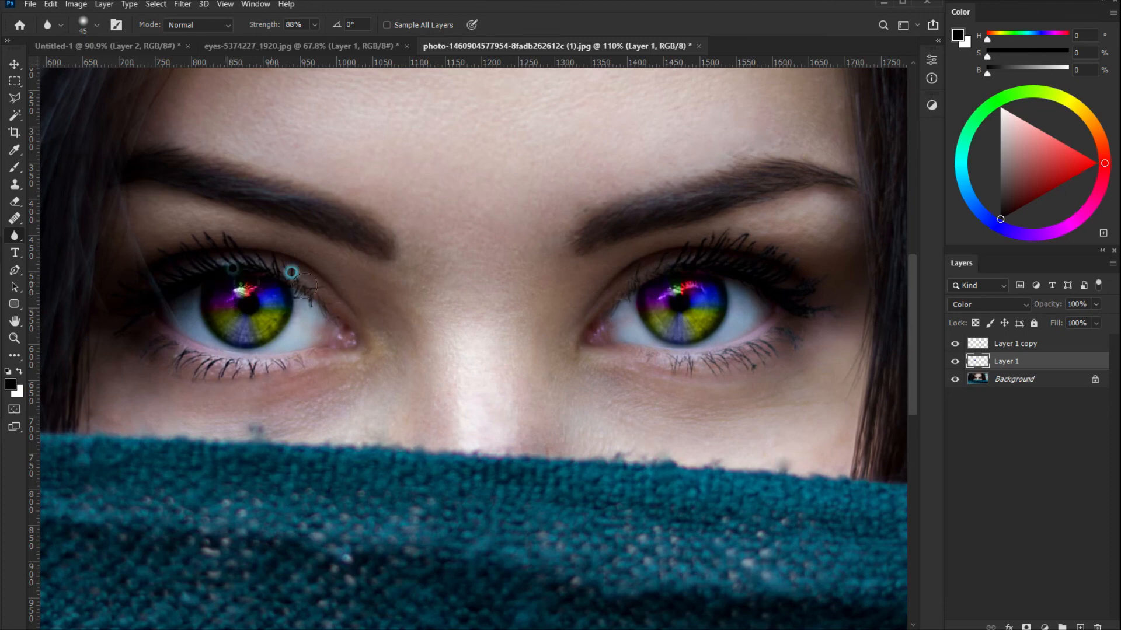
{"action": "left_click", "coordinate": [1009, 344]}
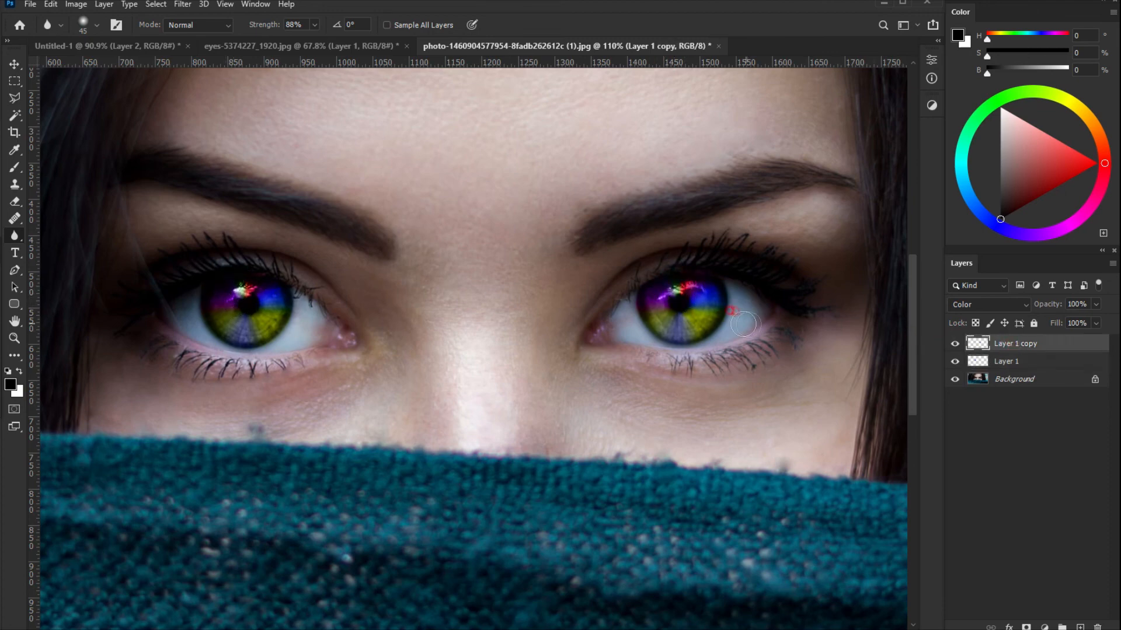
{"action": "scroll", "coordinate": [501, 456], "scroll_direction": "up", "scroll_amount": 1}
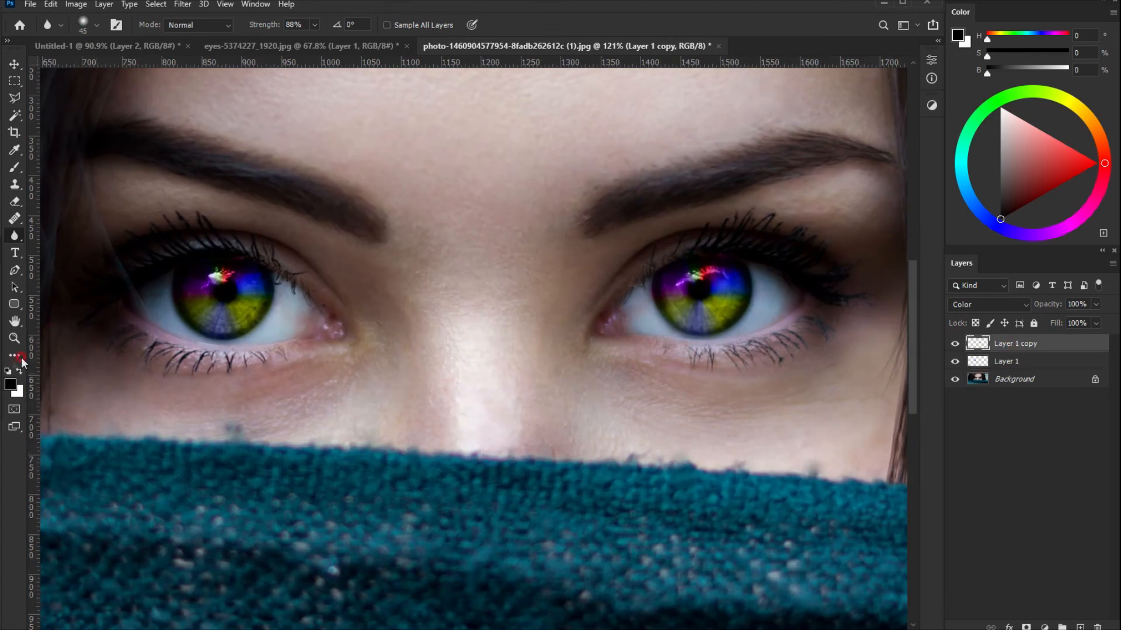
{"action": "left_click", "coordinate": [14, 322]}
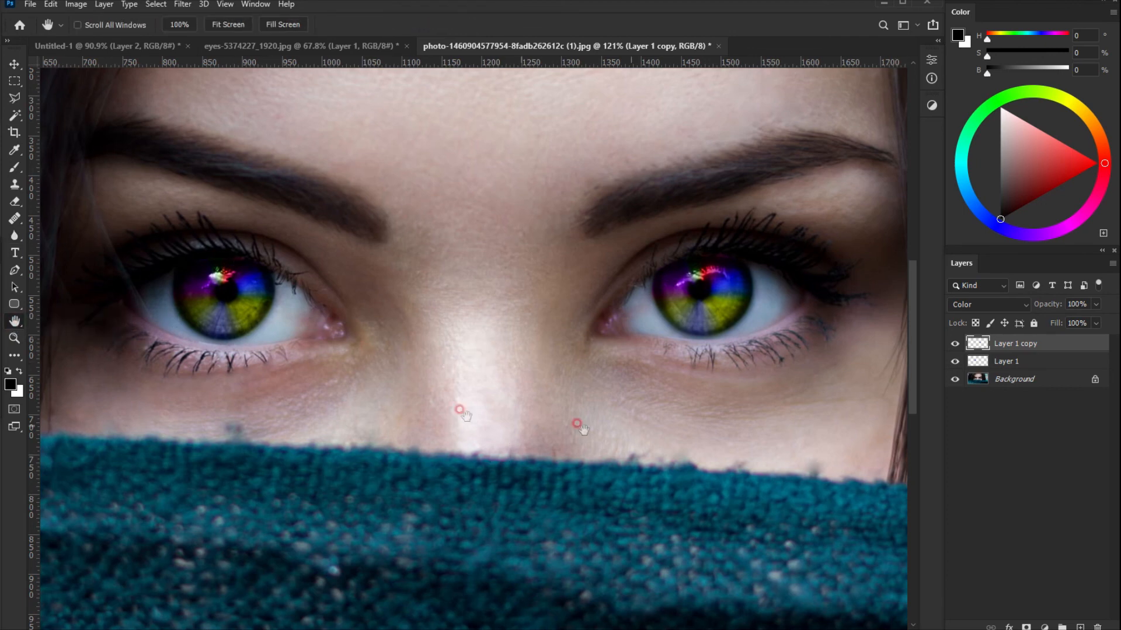
{"action": "left_click", "coordinate": [267, 47]}
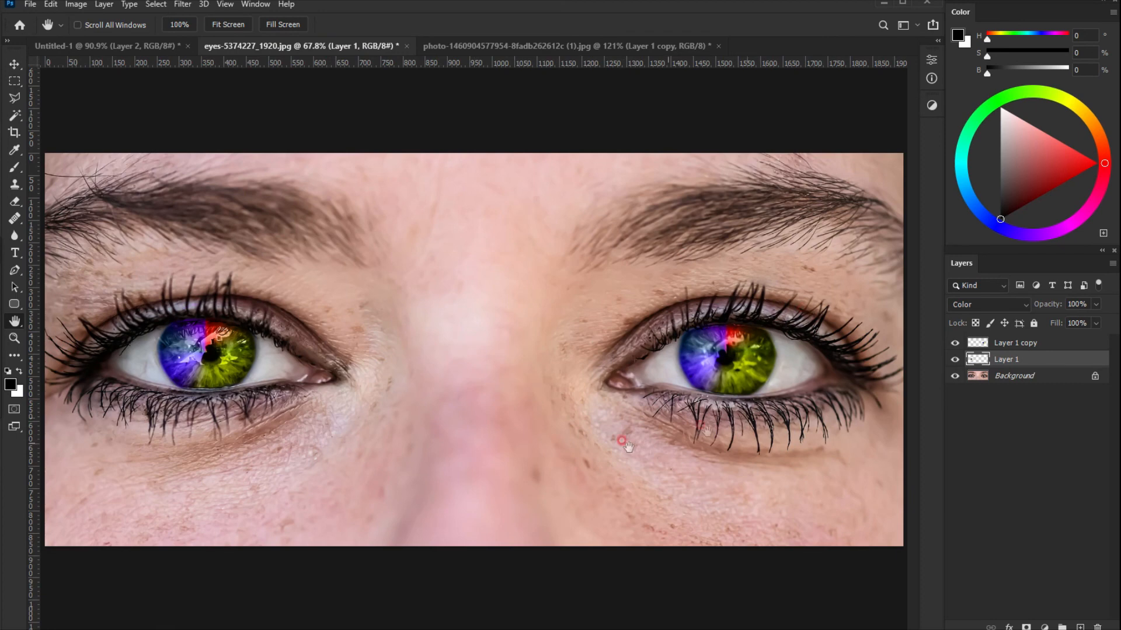
{"action": "left_click", "coordinate": [546, 45]}
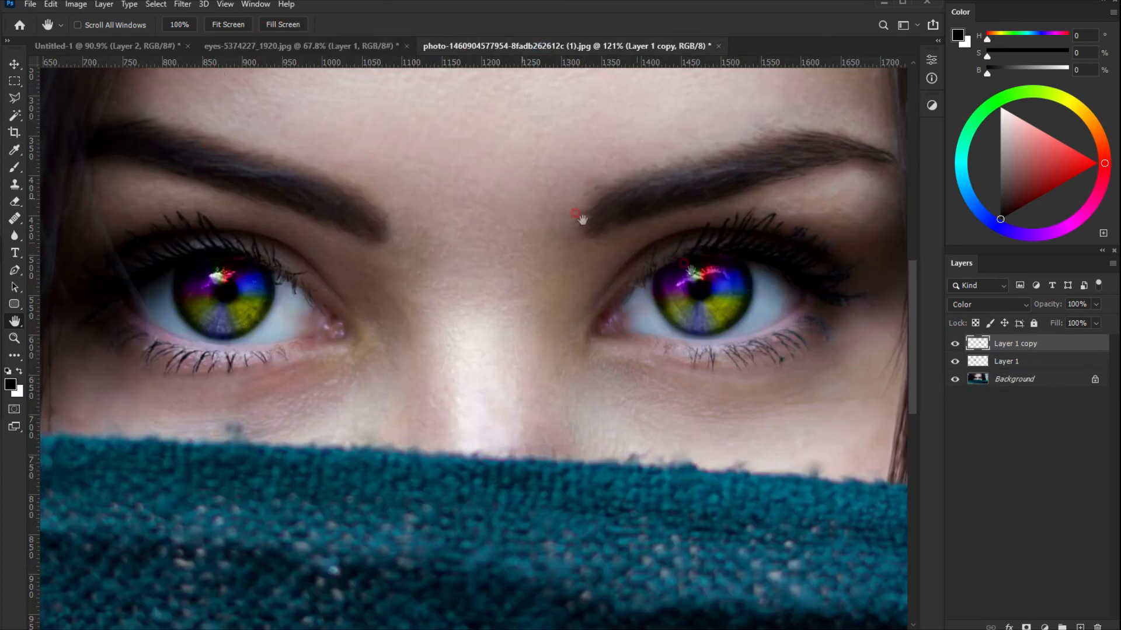
{"action": "left_click", "coordinate": [320, 47]}
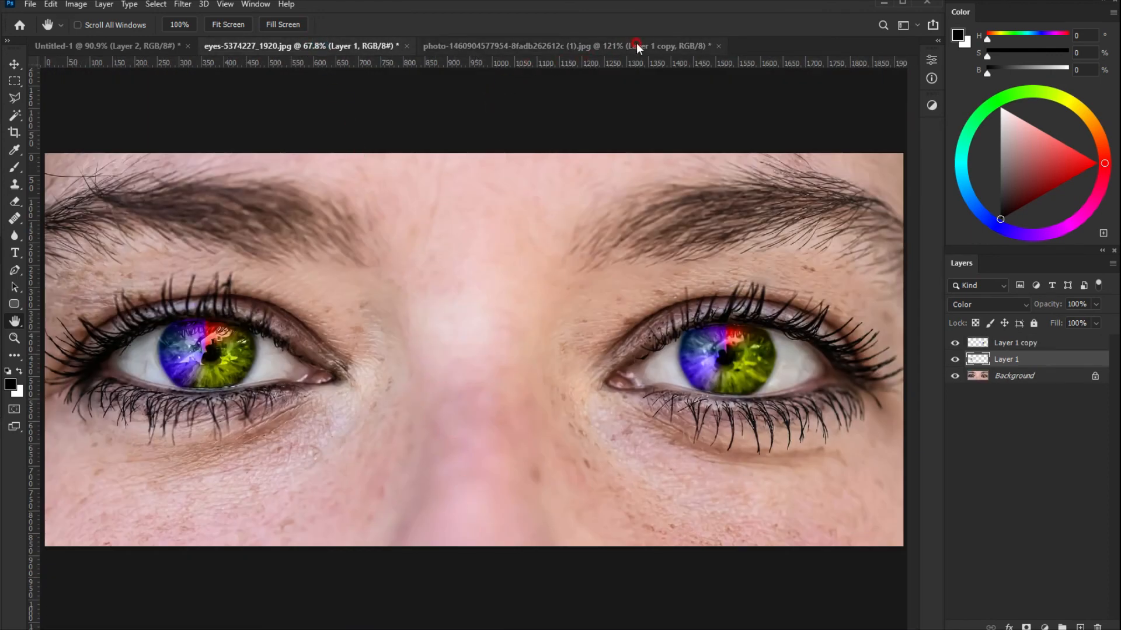
{"action": "left_click", "coordinate": [569, 45]}
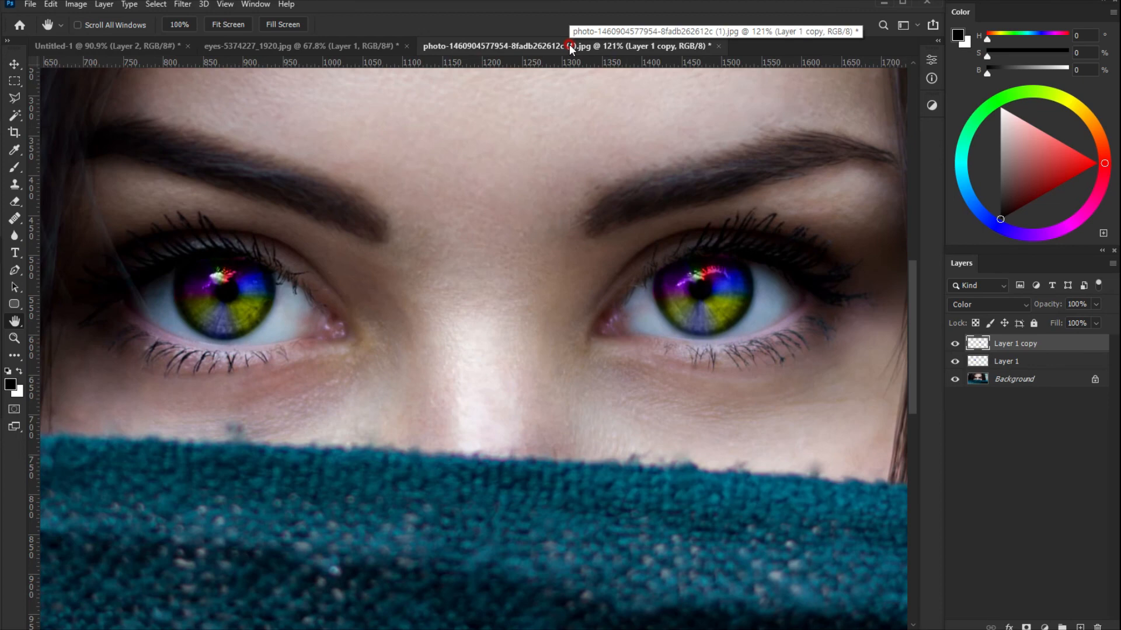
{"action": "left_click", "coordinate": [330, 52]}
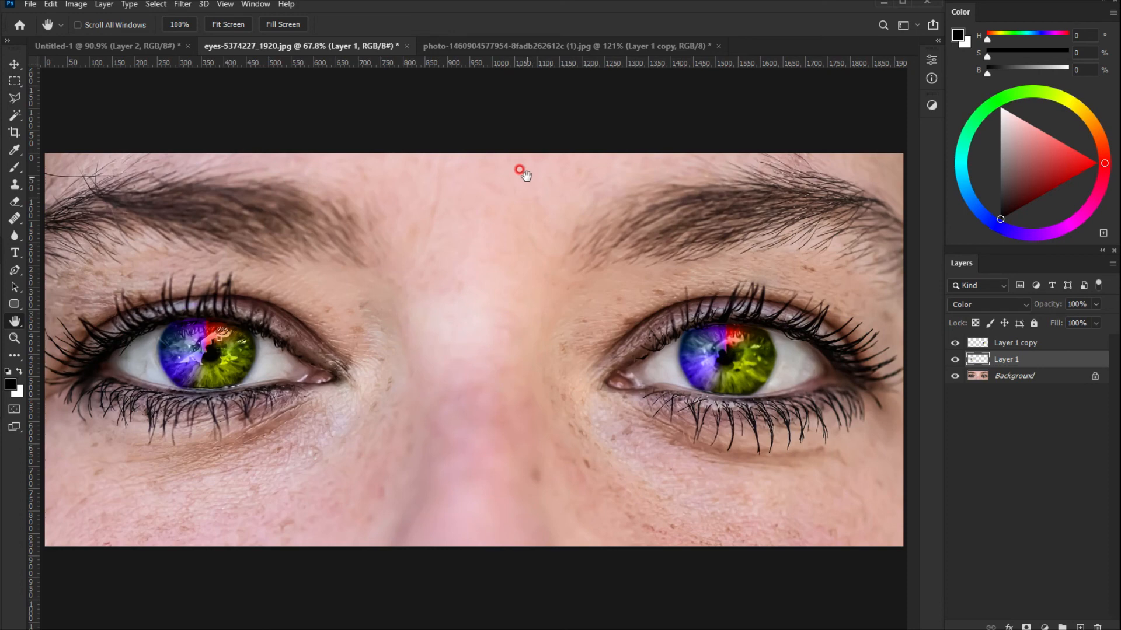
{"action": "left_click", "coordinate": [550, 46]}
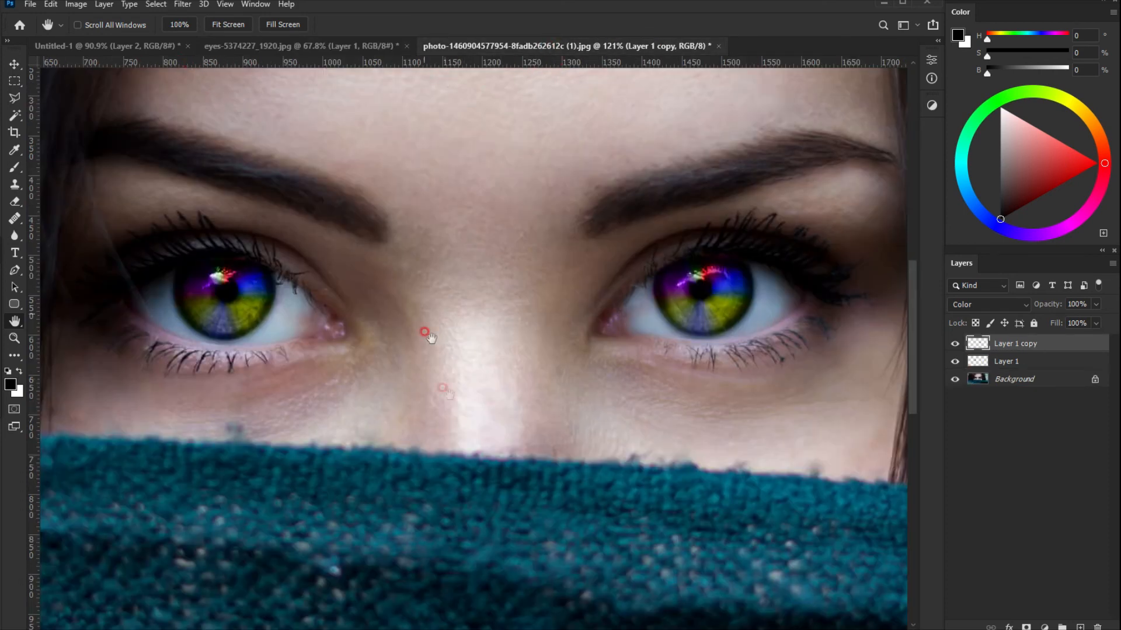